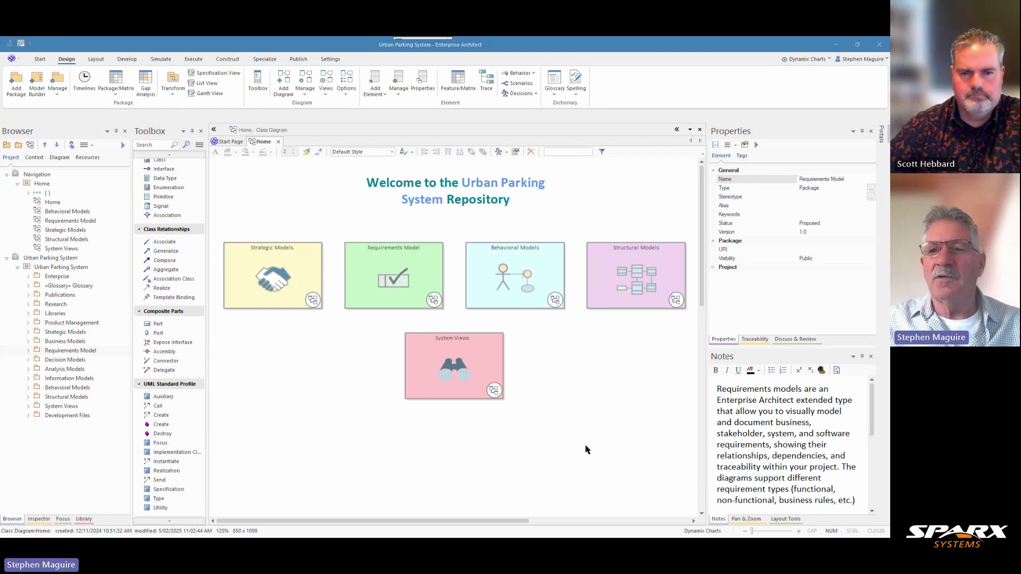
Switch the modelling perspective to ArchiMate from the Enterprise Architecture set
{"action": "left_click", "coordinate": [829, 60]}
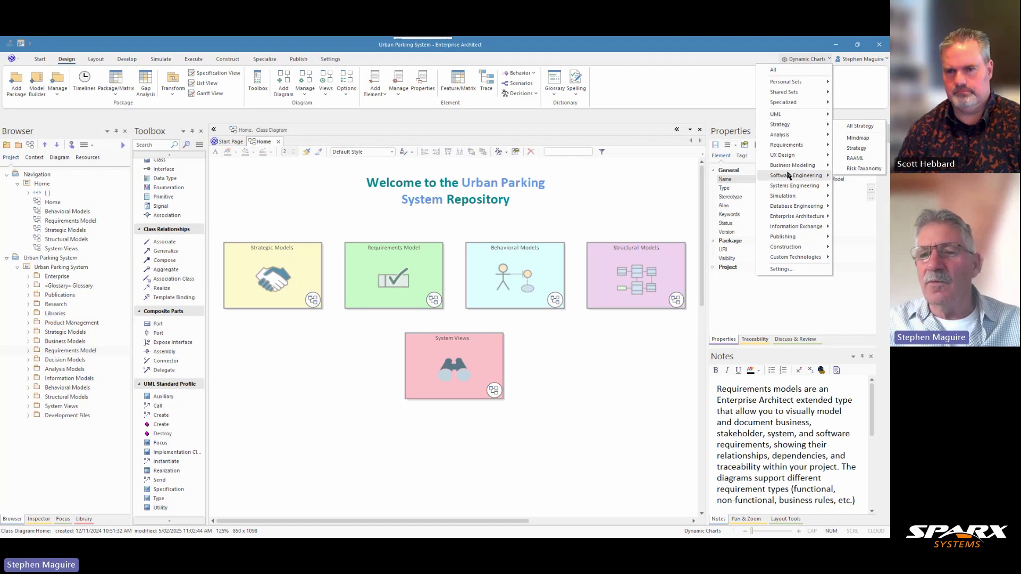
{"action": "mouse_move", "coordinate": [789, 221]}
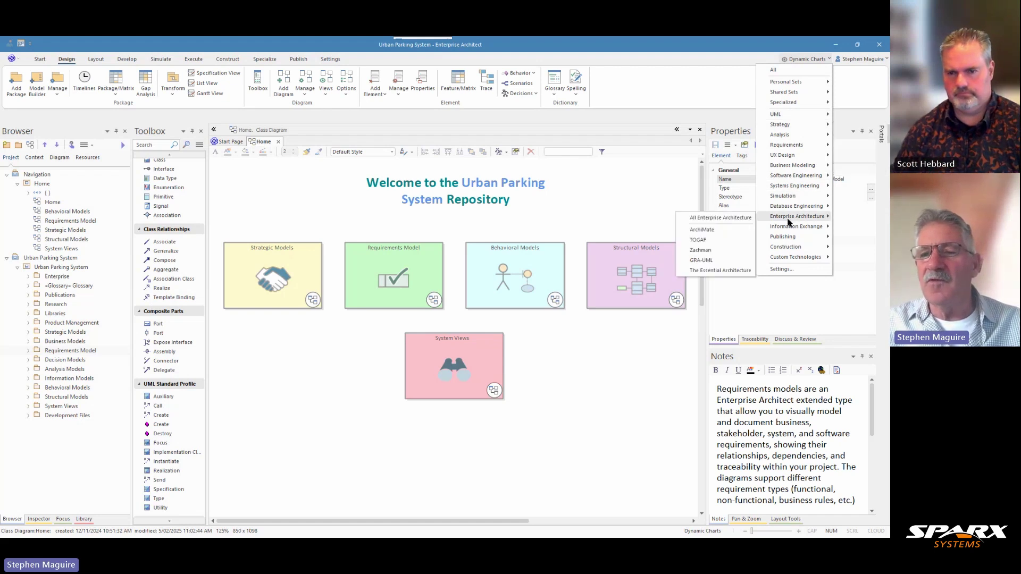
{"action": "left_click", "coordinate": [719, 233]}
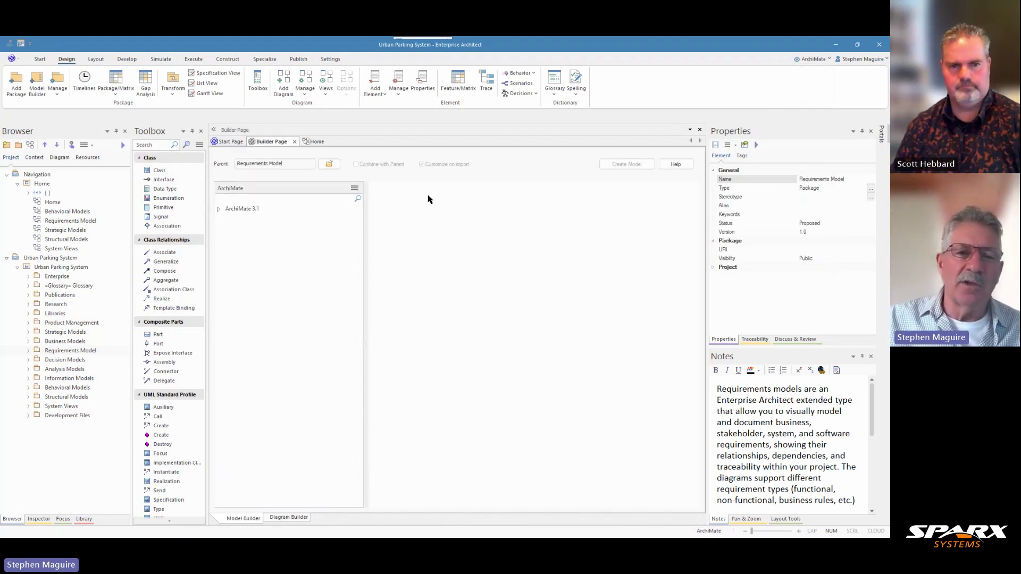
Examine the Application Usage and Application Structure patterns among the ArchiMate 3.1 Basic Viewpoints, and close the model builder
{"action": "left_click", "coordinate": [219, 210]}
{"action": "left_click", "coordinate": [229, 219]}
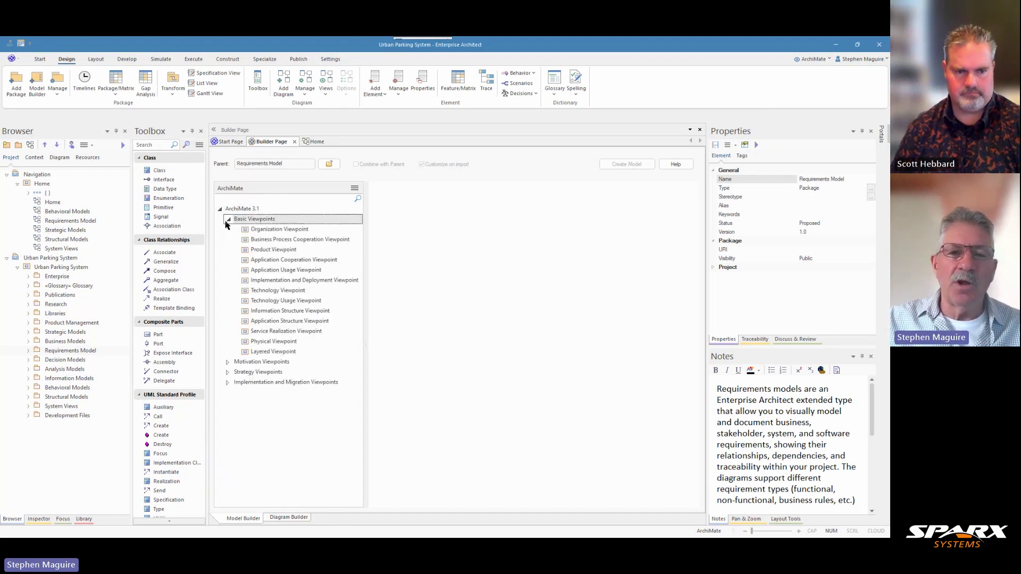
{"action": "left_click", "coordinate": [298, 271]}
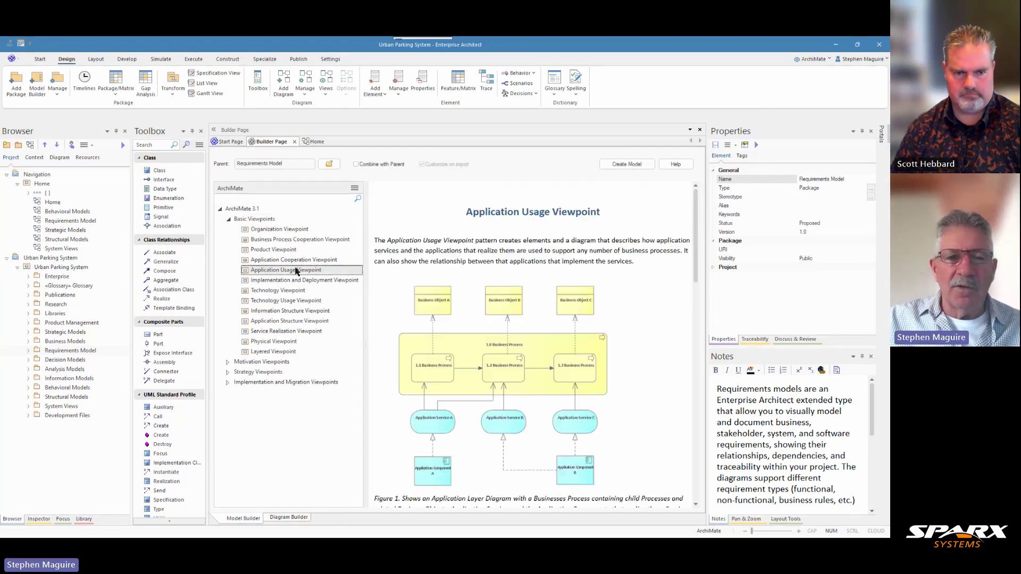
{"action": "left_click", "coordinate": [281, 322]}
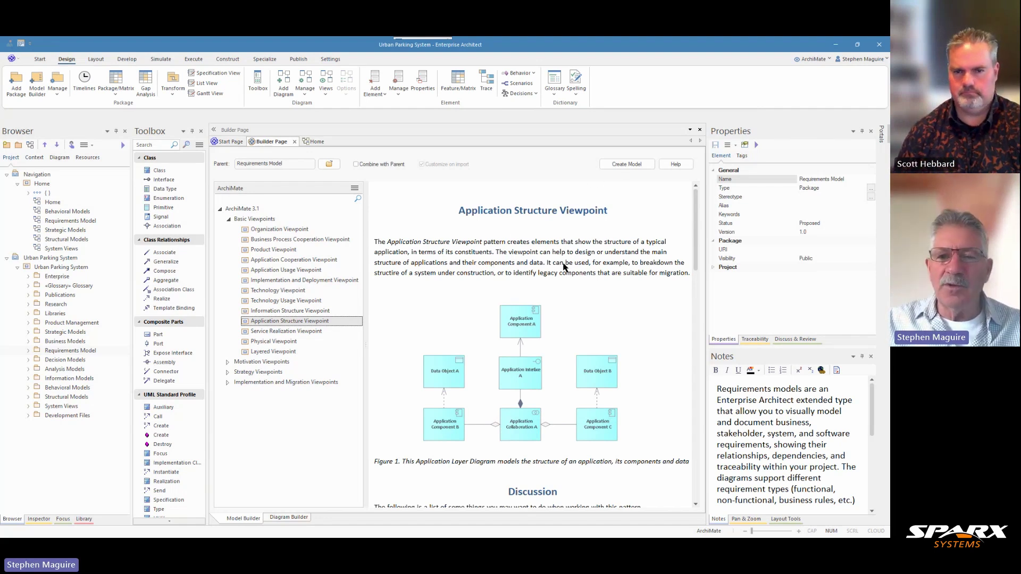
{"action": "scroll", "coordinate": [565, 267], "scroll_direction": "down", "scroll_amount": 4}
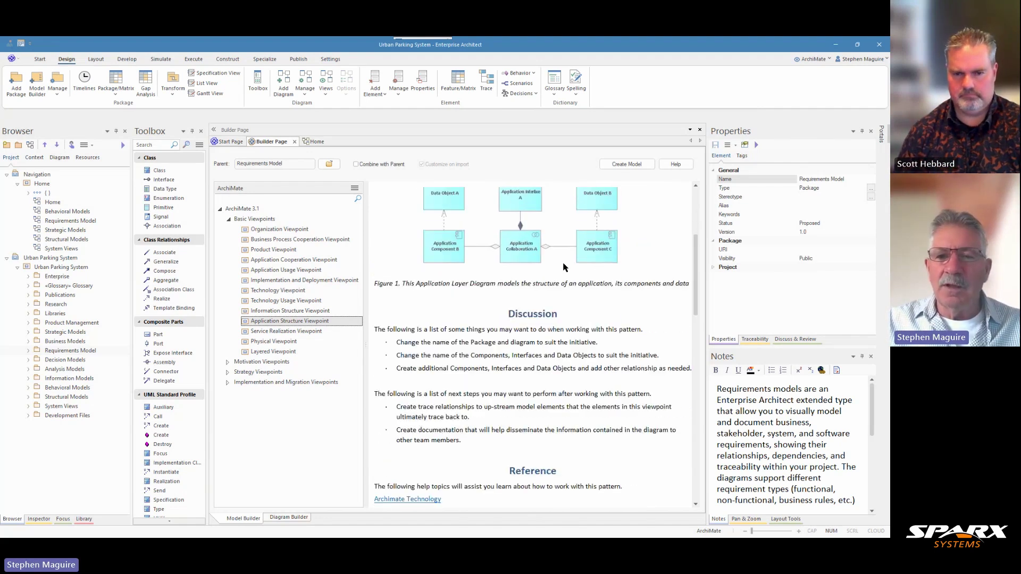
{"action": "scroll", "coordinate": [565, 267], "scroll_direction": "down", "scroll_amount": 5}
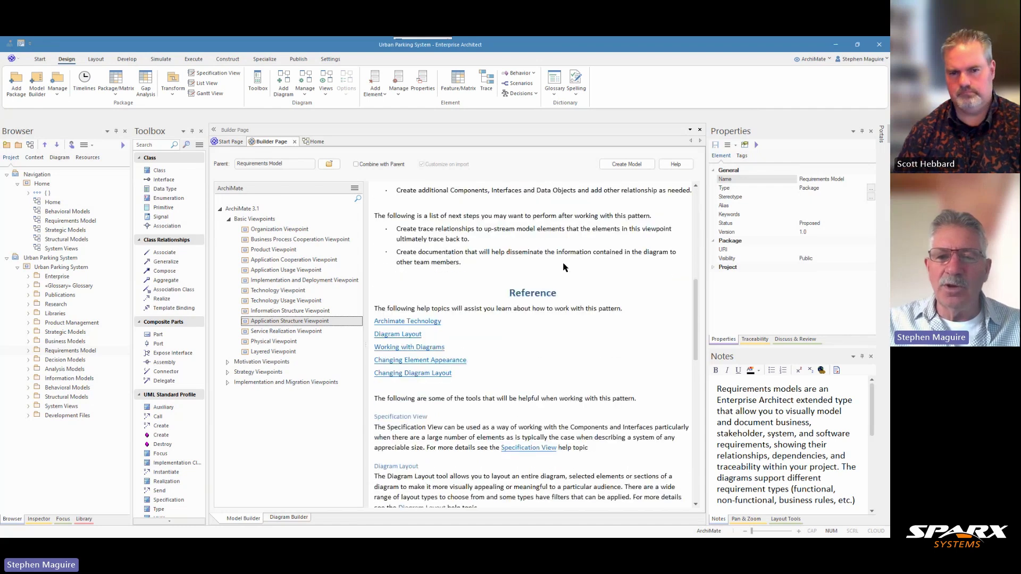
{"action": "scroll", "coordinate": [564, 267], "scroll_direction": "up", "scroll_amount": 9}
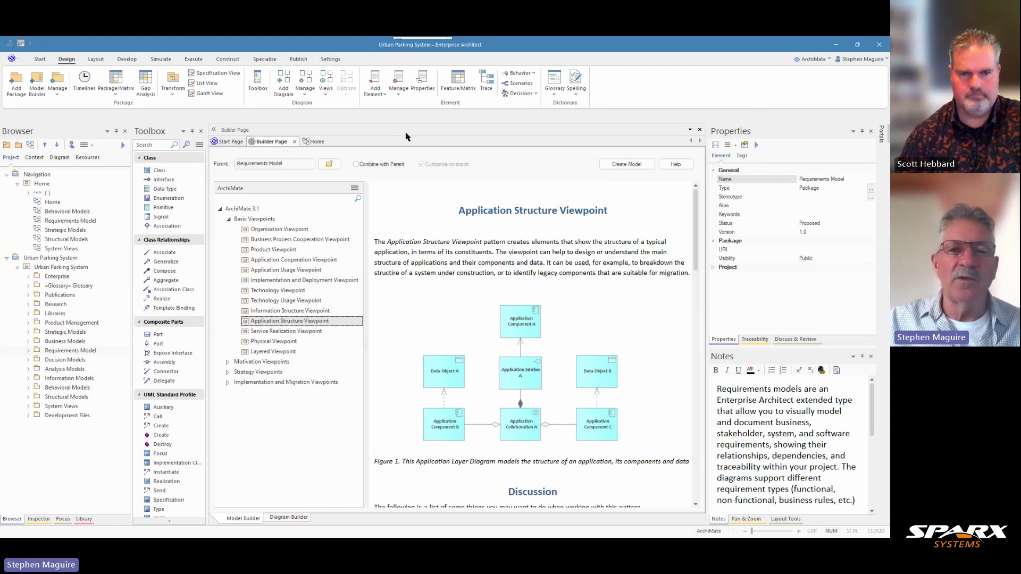
{"action": "left_click", "coordinate": [293, 141]}
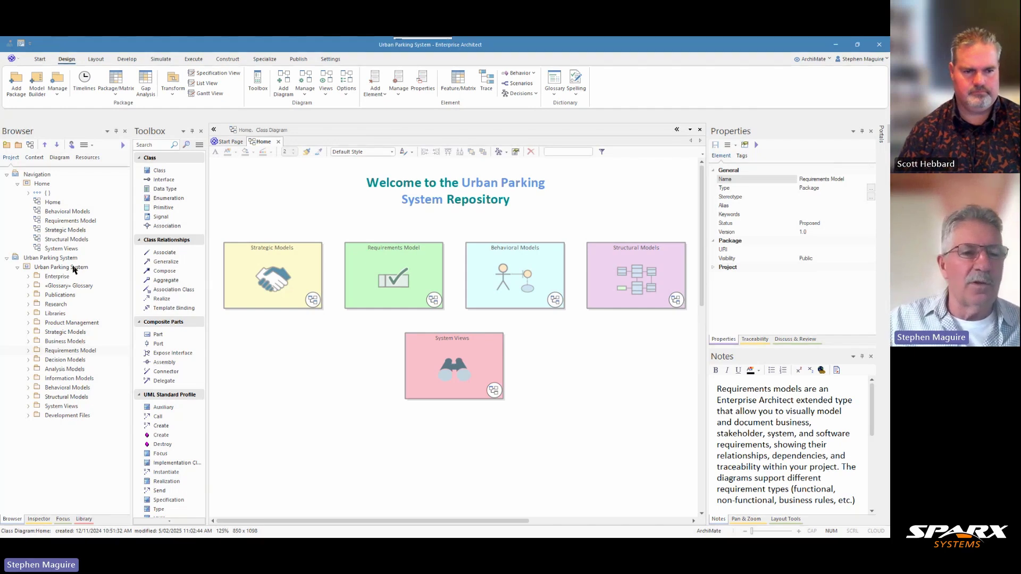
Add a package-only package named Application Structure Viewpoint to Enterprise's Application Architecture package and move it below Application Cooperation Viewpoint
{"action": "left_click", "coordinate": [29, 277]}
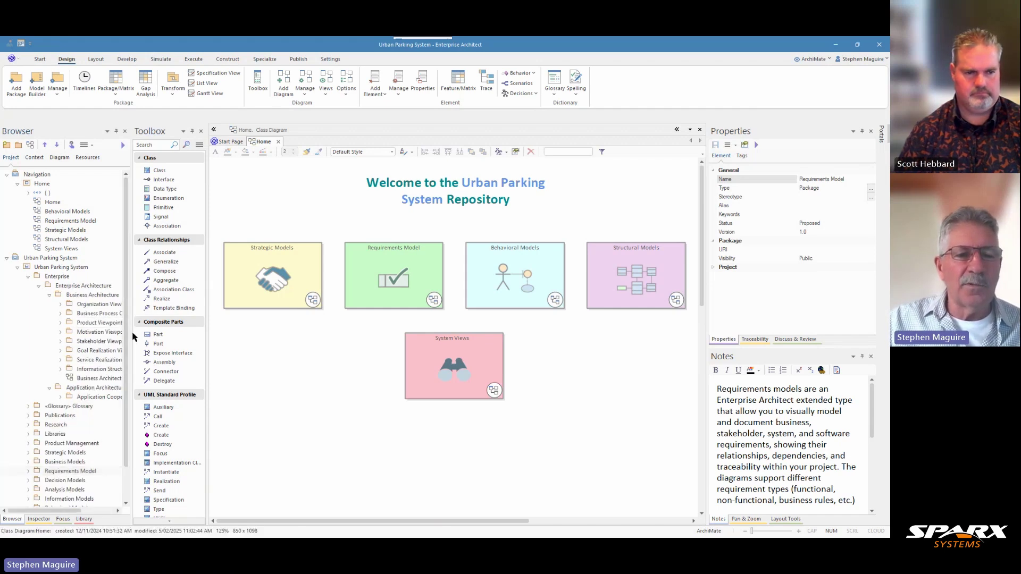
{"action": "left_click_drag", "start_coordinate": [132, 333], "coordinate": [192, 332]}
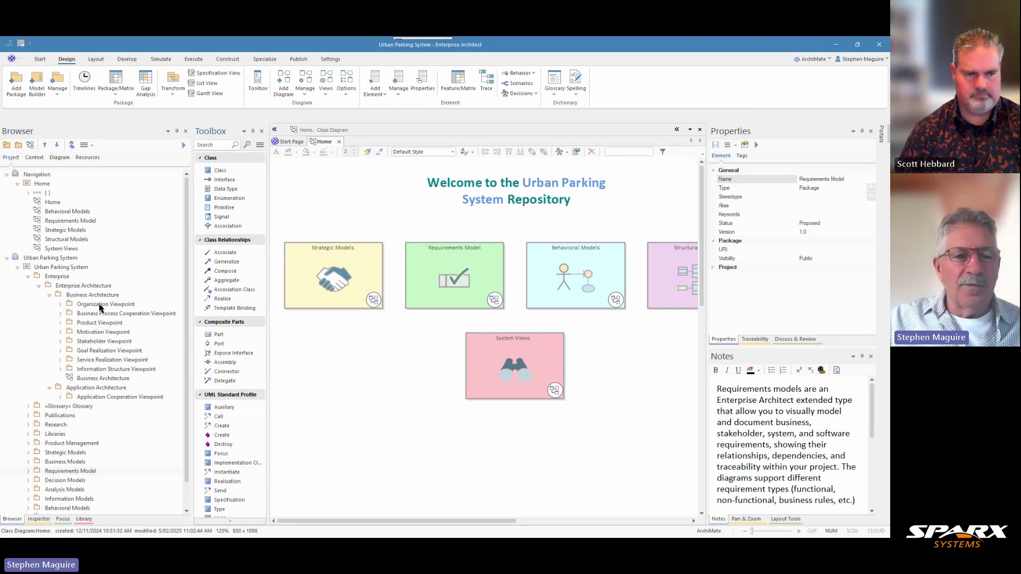
{"action": "left_click", "coordinate": [89, 390]}
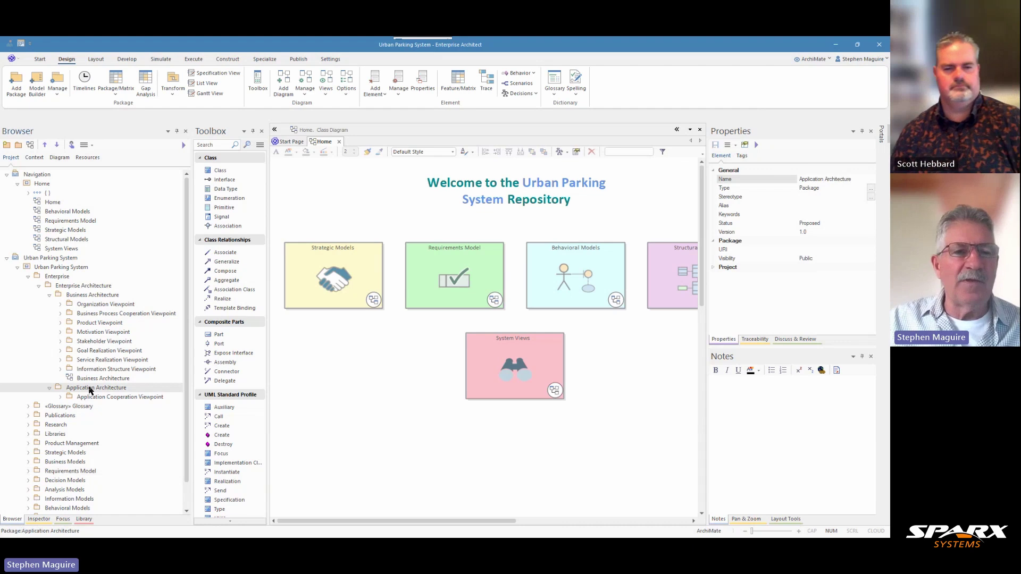
{"action": "left_click", "coordinate": [19, 146]}
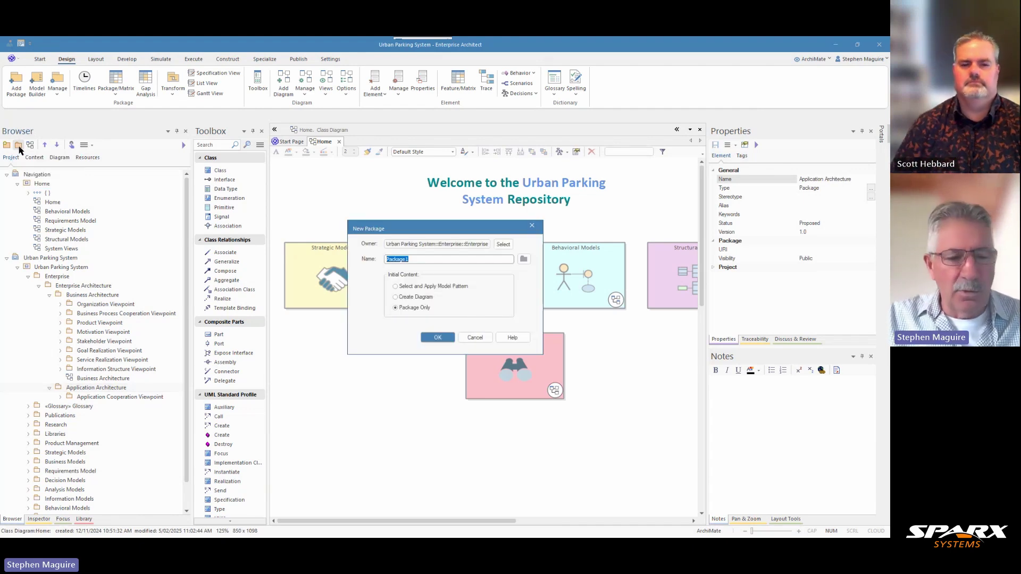
{"action": "type", "text": "Applic"}
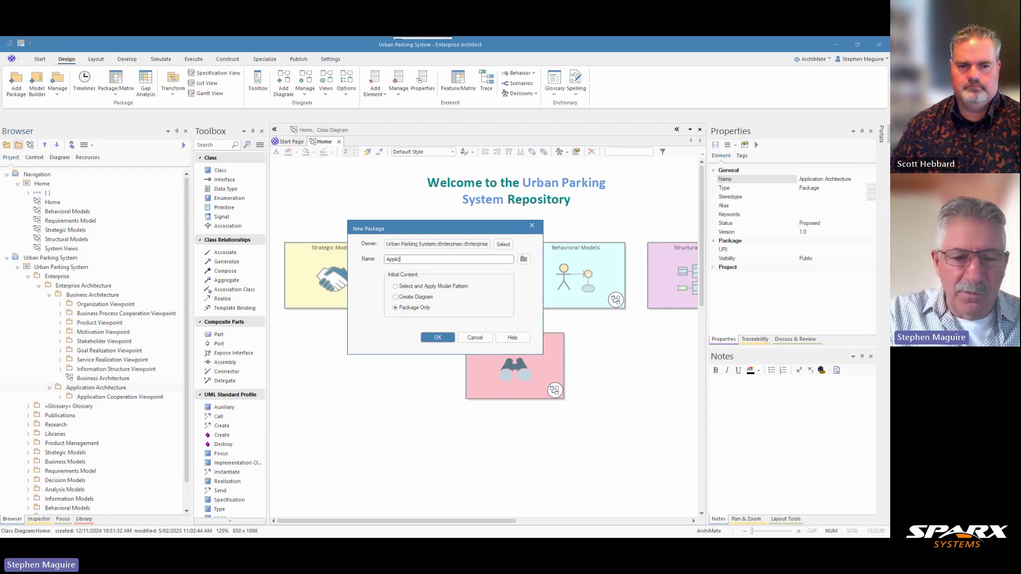
{"action": "type", "text": "ation Str"}
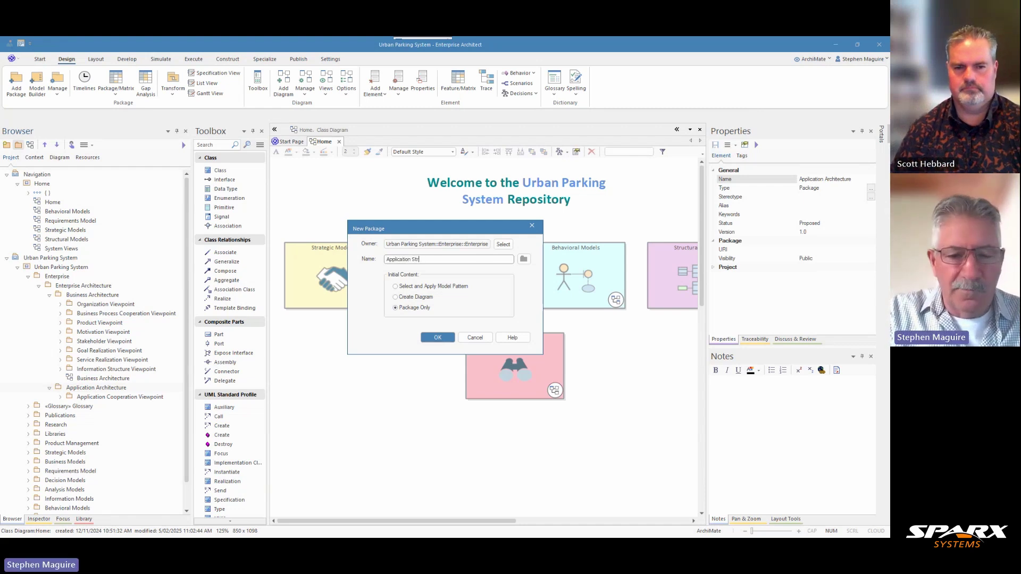
{"action": "type", "text": "ucture Vi"}
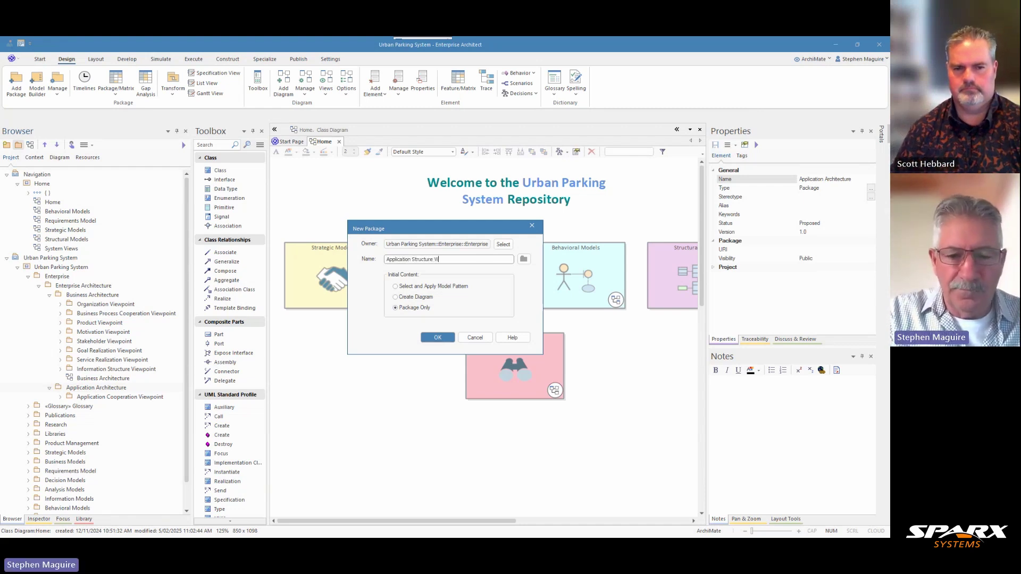
{"action": "type", "text": "ewpoint"}
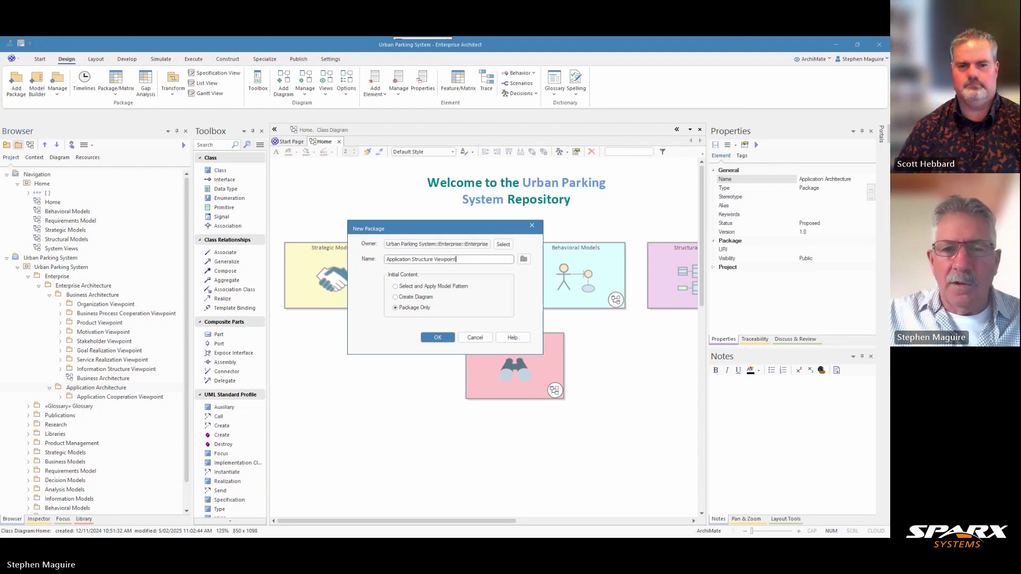
{"action": "left_click", "coordinate": [437, 338]}
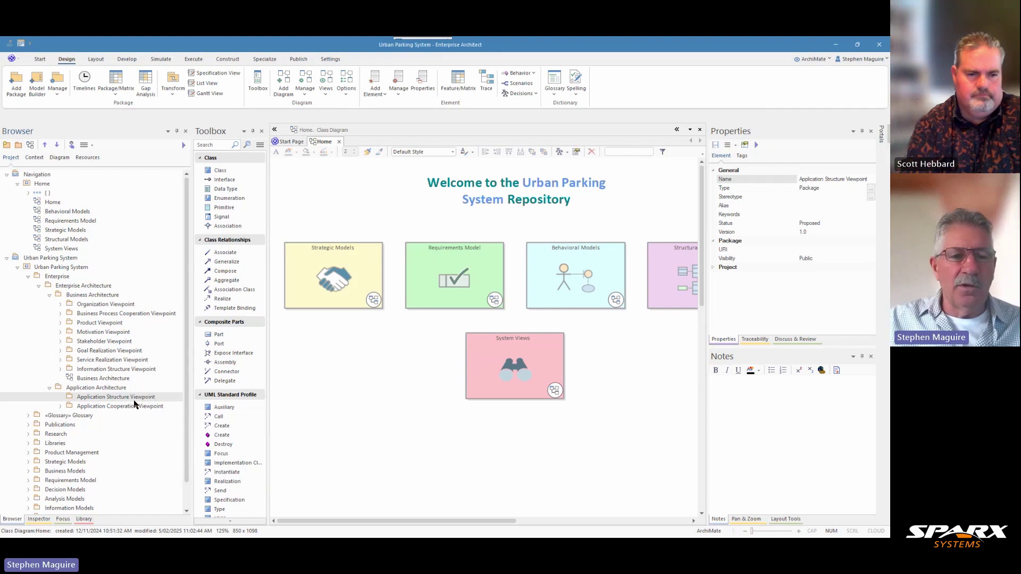
{"action": "left_click", "coordinate": [57, 145]}
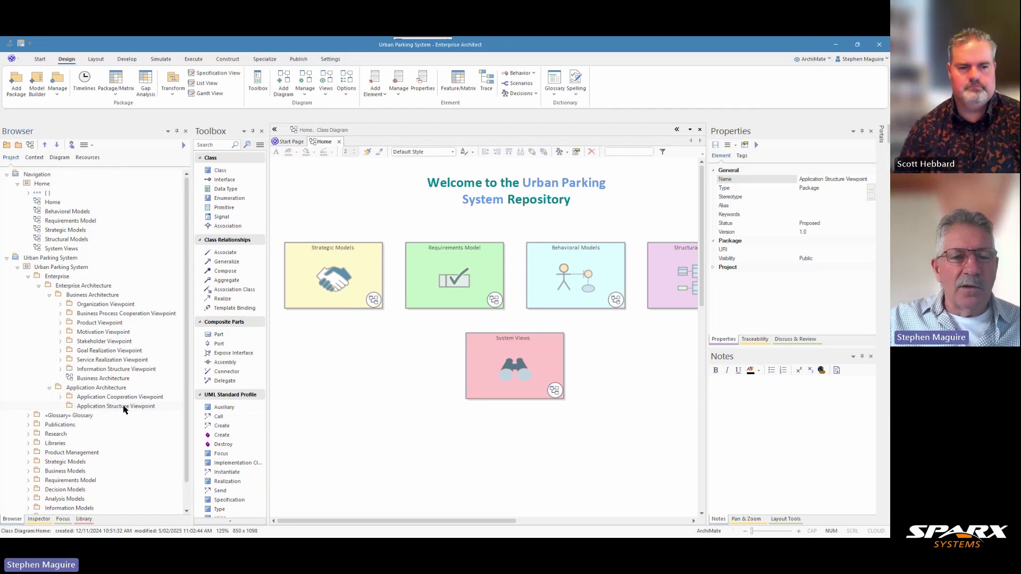
Paste the copied ArchiMate 3.2 Specification description into the Application Structure Viewpoint package's notes and read it through
{"action": "left_click", "coordinate": [122, 408]}
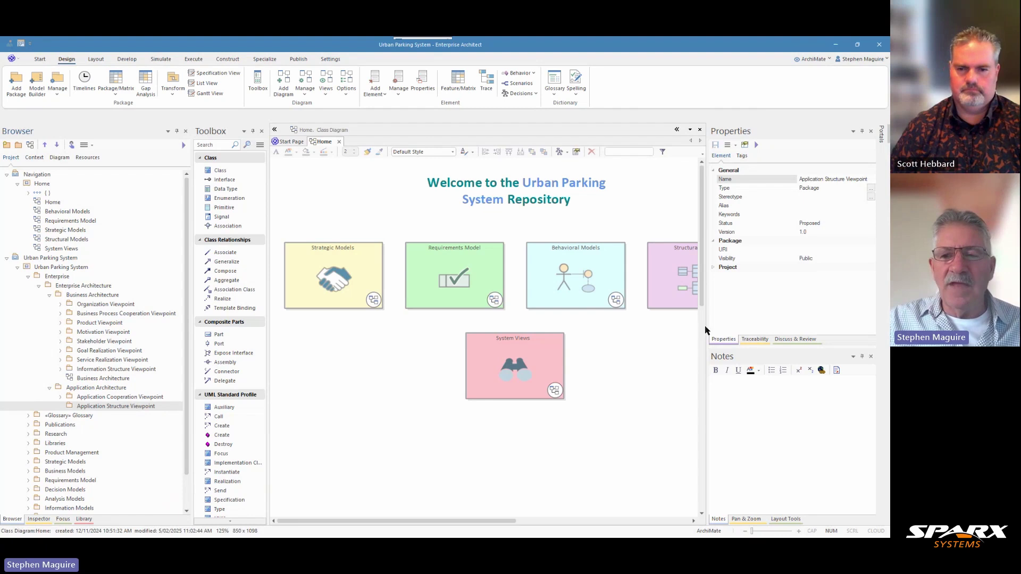
{"action": "left_click", "coordinate": [720, 387]}
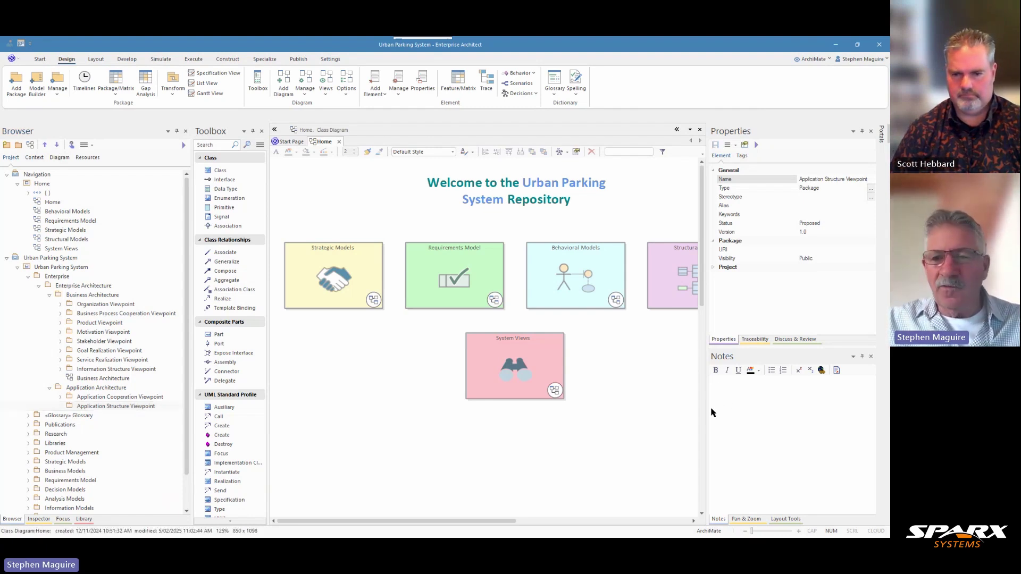
{"action": "key", "text": "ctrl+v"}
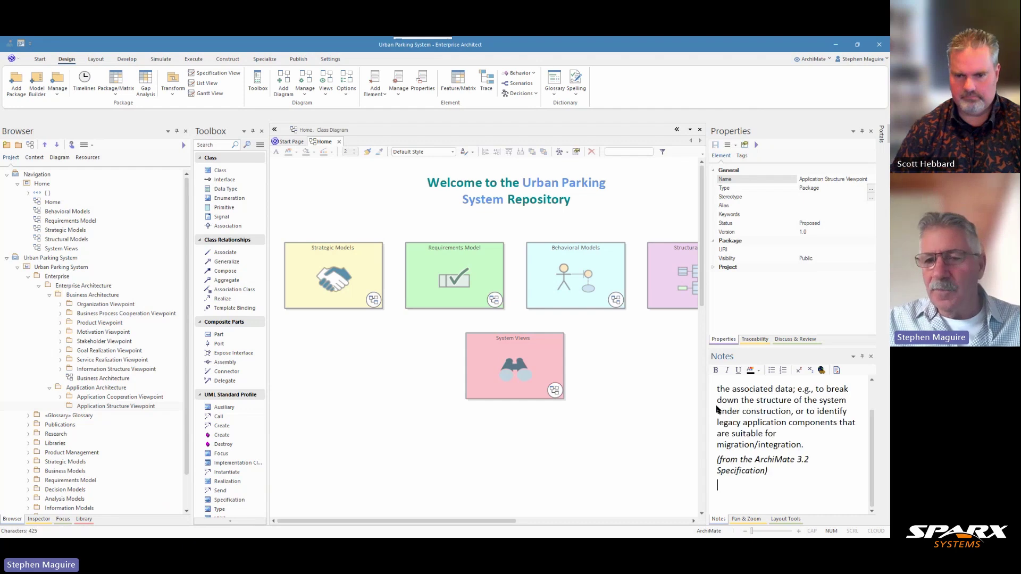
{"action": "left_click_drag", "start_coordinate": [872, 437], "coordinate": [870, 396]}
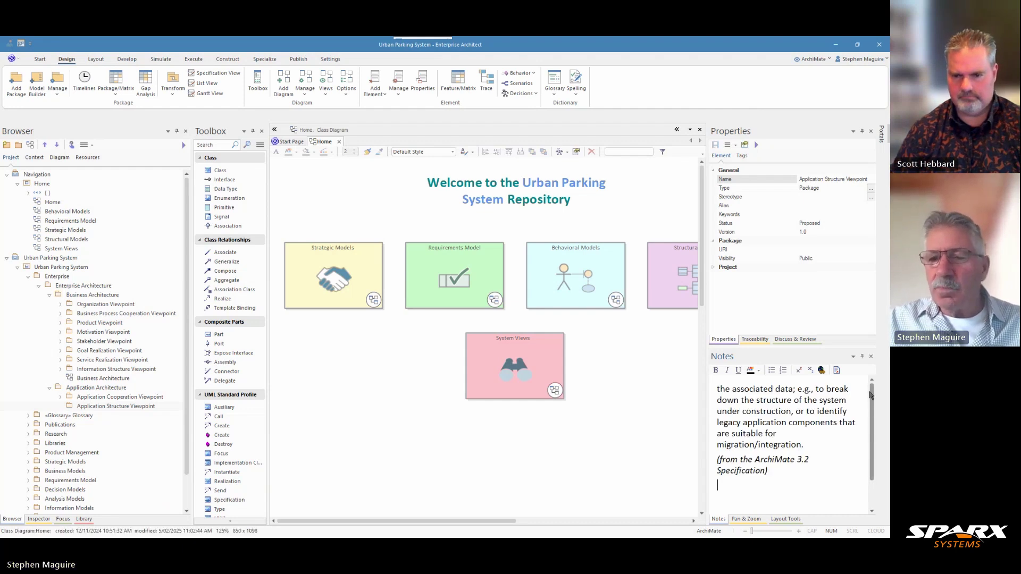
{"action": "scroll", "coordinate": [825, 416], "scroll_direction": "up", "scroll_amount": 2}
{"action": "scroll", "coordinate": [824, 416], "scroll_direction": "down", "scroll_amount": 1}
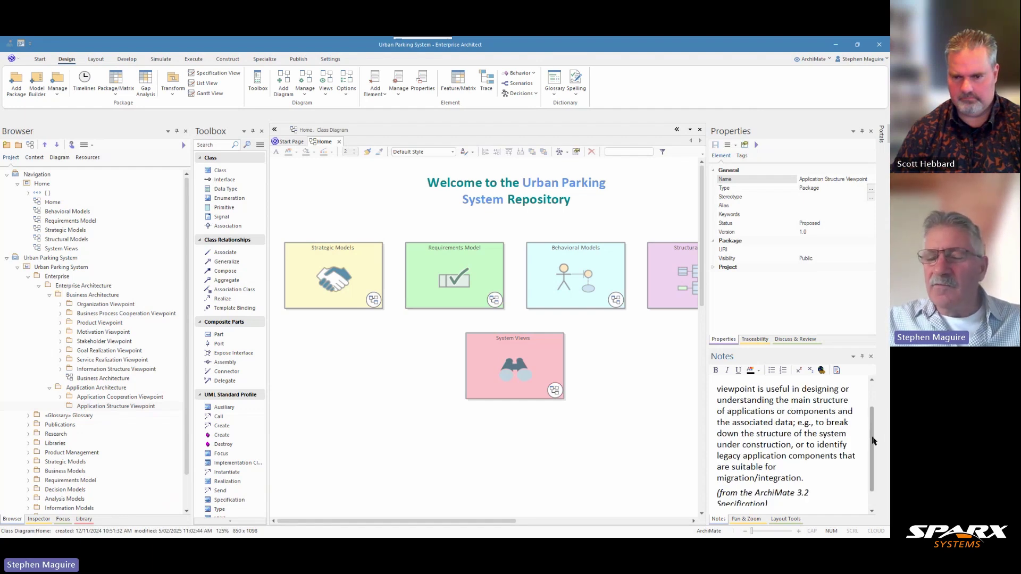
{"action": "scroll", "coordinate": [804, 493], "scroll_direction": "down", "scroll_amount": 1}
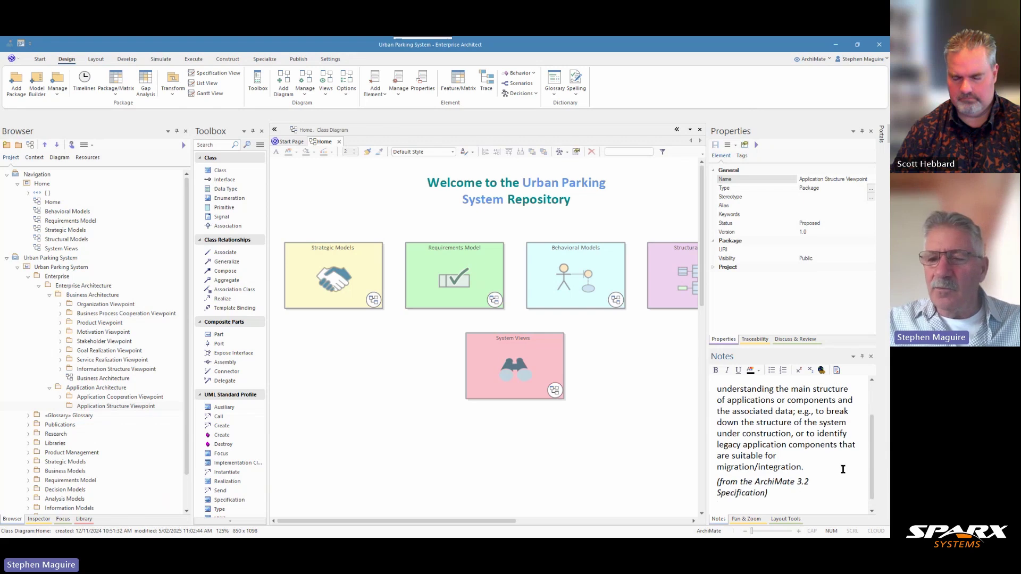
{"action": "left_click_drag", "start_coordinate": [873, 468], "coordinate": [874, 426]}
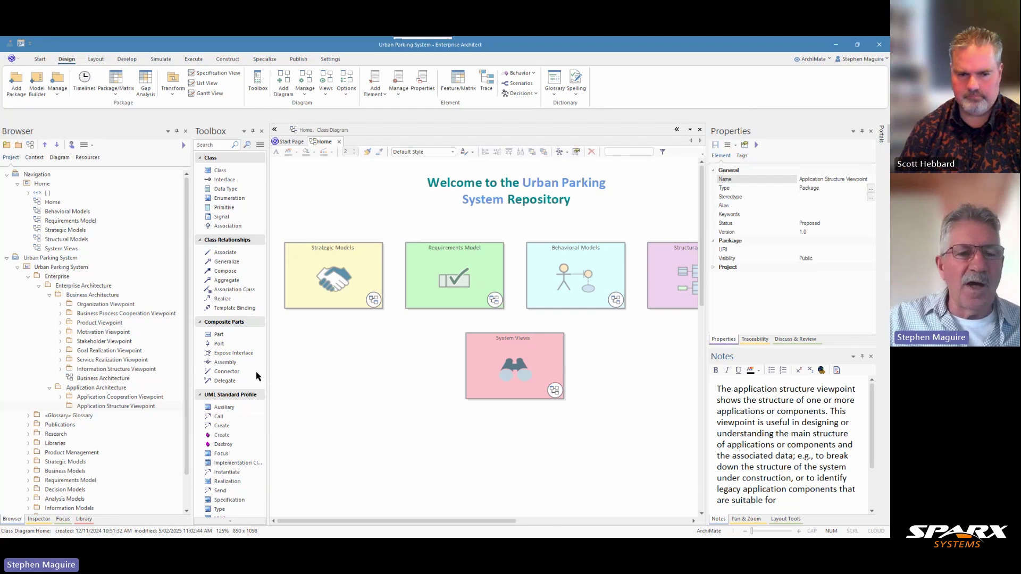
Create an ArchiMate 3 Basic::Application Structure diagram in the Application Structure Viewpoint package
{"action": "left_click", "coordinate": [102, 407]}
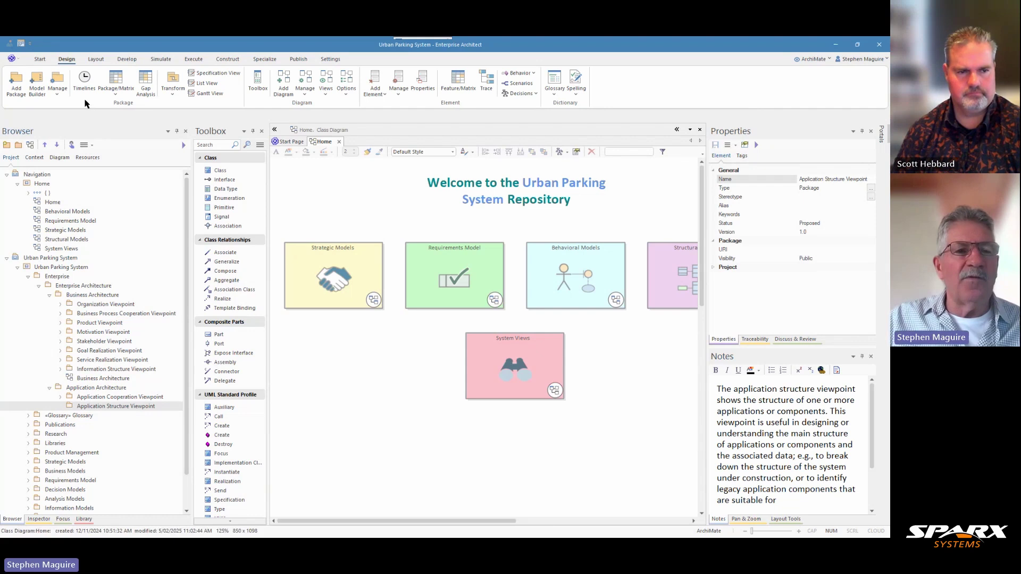
{"action": "left_click", "coordinate": [30, 145]}
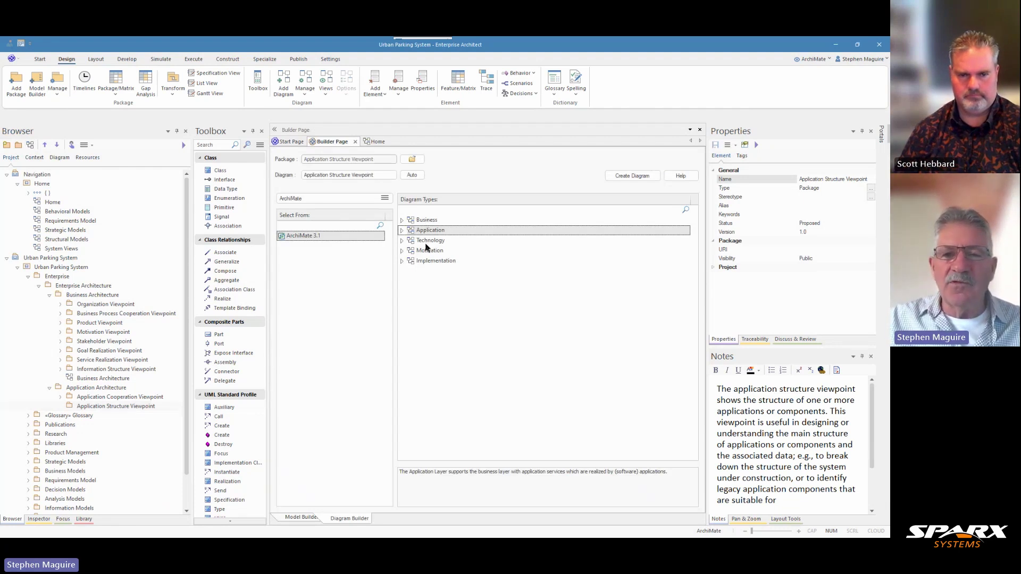
{"action": "left_click", "coordinate": [402, 231]}
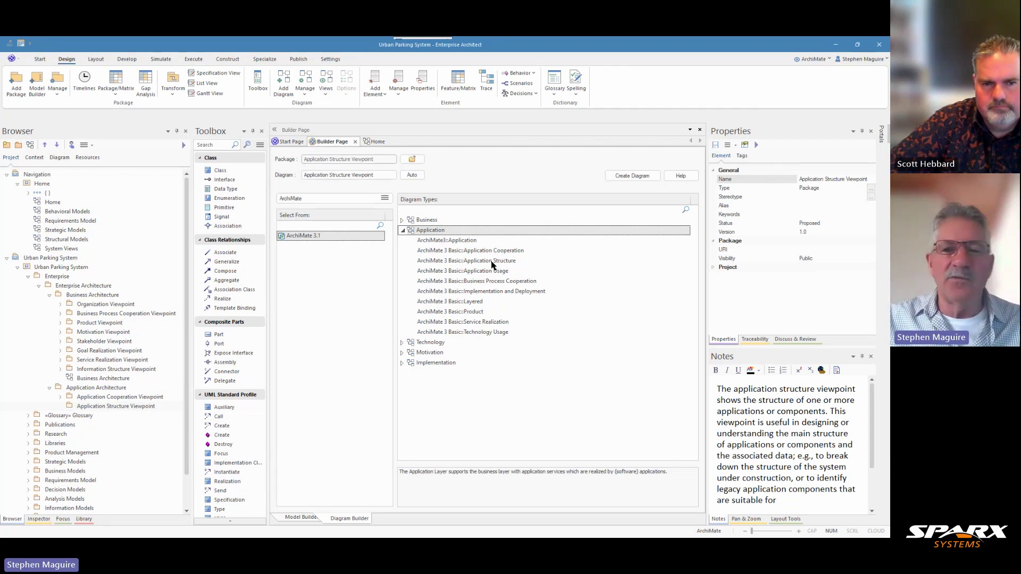
{"action": "left_click", "coordinate": [491, 261]}
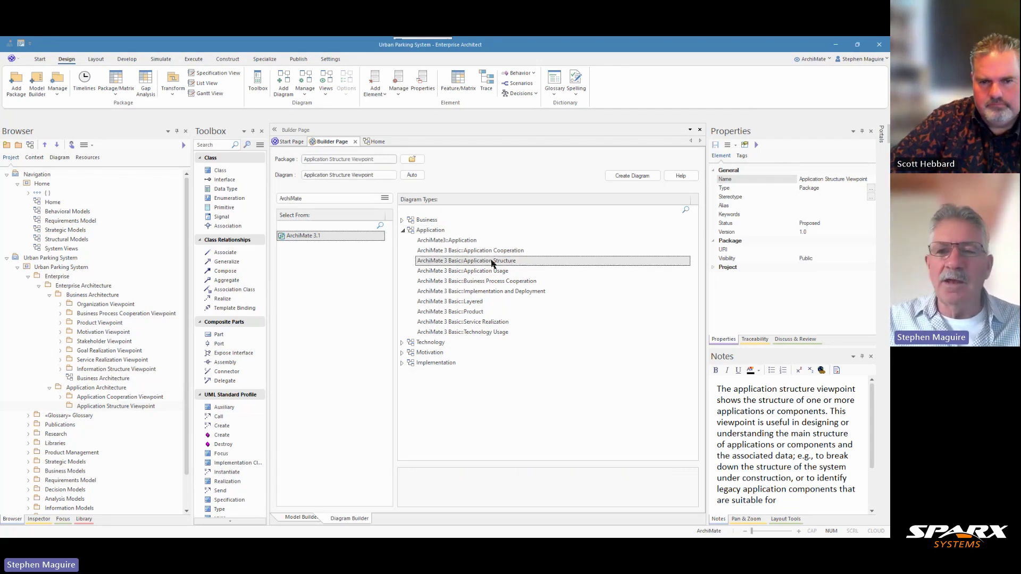
{"action": "left_click", "coordinate": [637, 176]}
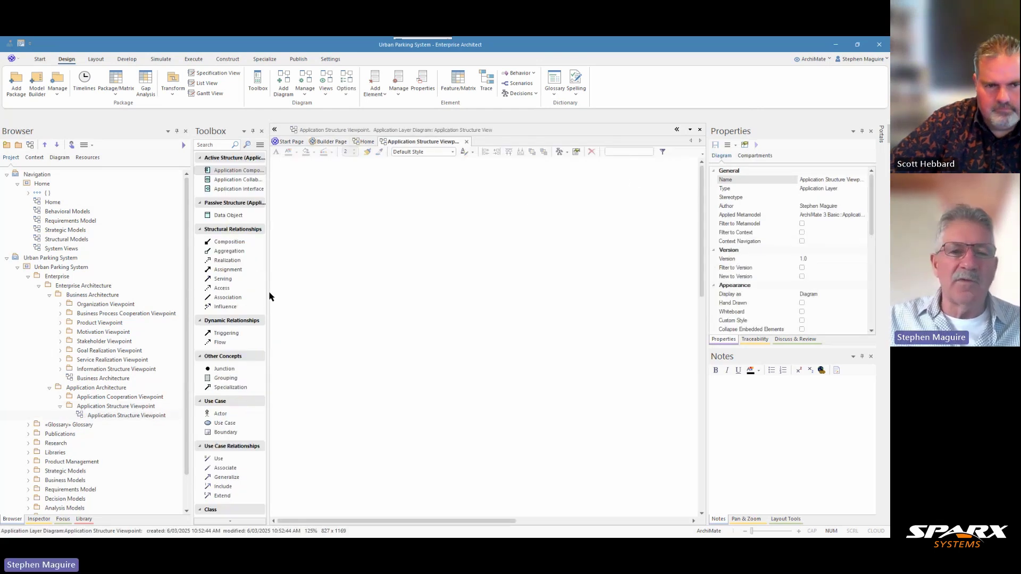
Widen the Toolbox so the full names of the Application Structure concepts and relationships fit
{"action": "left_click_drag", "start_coordinate": [268, 293], "coordinate": [286, 293]}
{"action": "left_click_drag", "start_coordinate": [286, 241], "coordinate": [303, 240]}
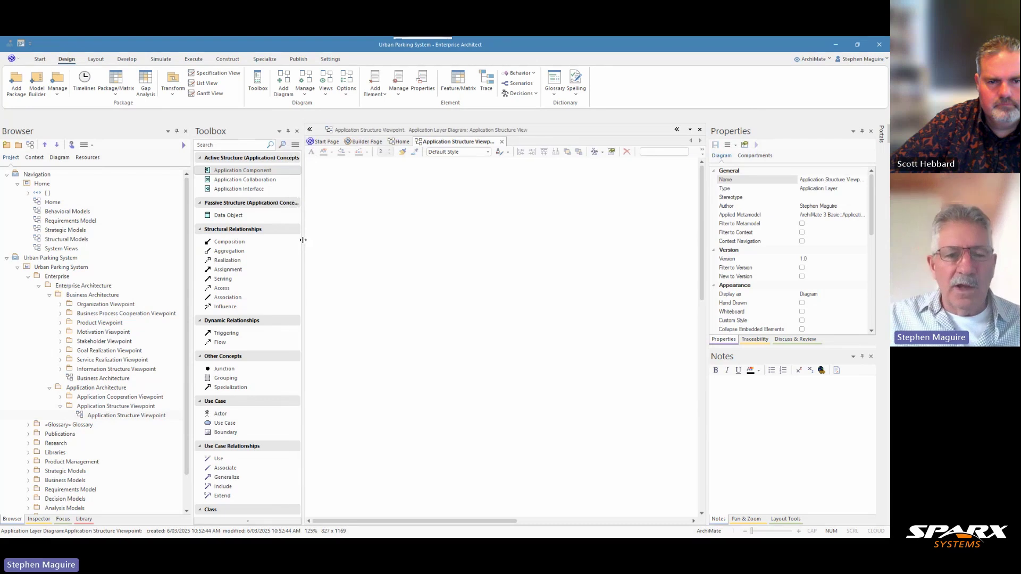
{"action": "scroll", "coordinate": [257, 284], "scroll_direction": "down", "scroll_amount": 1}
{"action": "scroll", "coordinate": [257, 285], "scroll_direction": "up", "scroll_amount": 1}
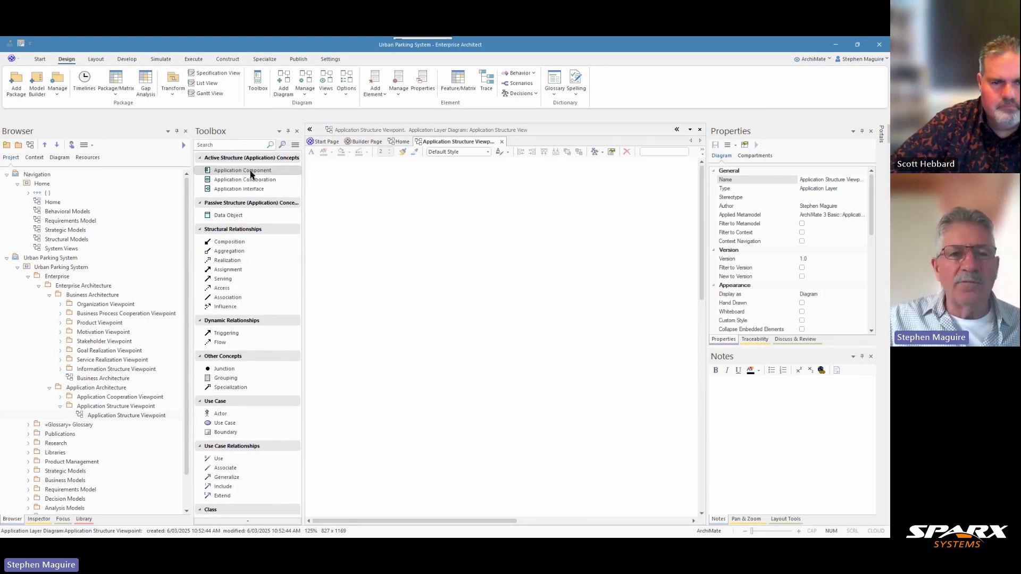
{"action": "left_click", "coordinate": [271, 176]}
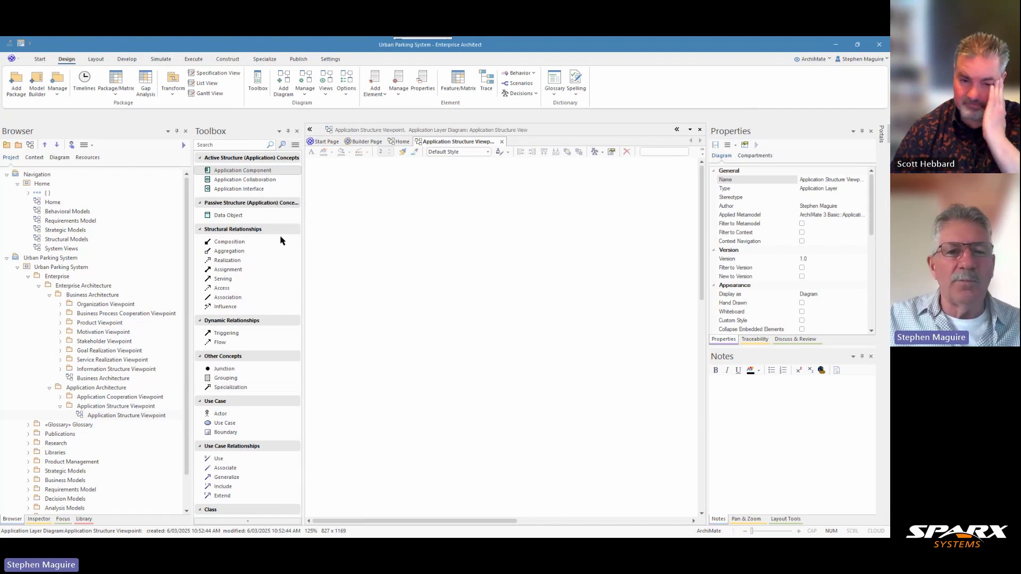
Add an Application Collaboration named Parking Analytics & Optimization near the centre of the Application Structure Viewpoint diagram
{"action": "left_click", "coordinate": [264, 183]}
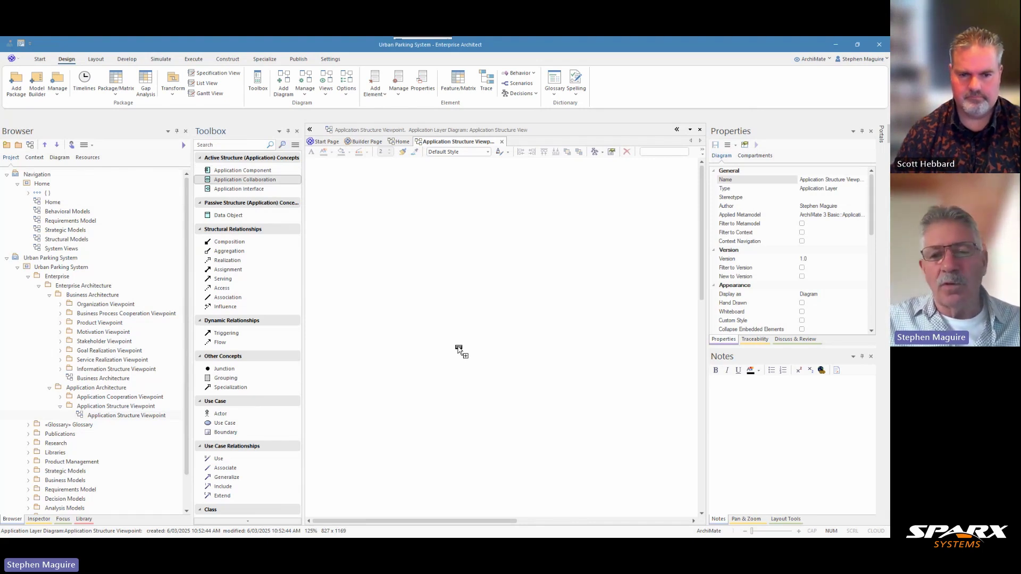
{"action": "left_click", "coordinate": [457, 348]}
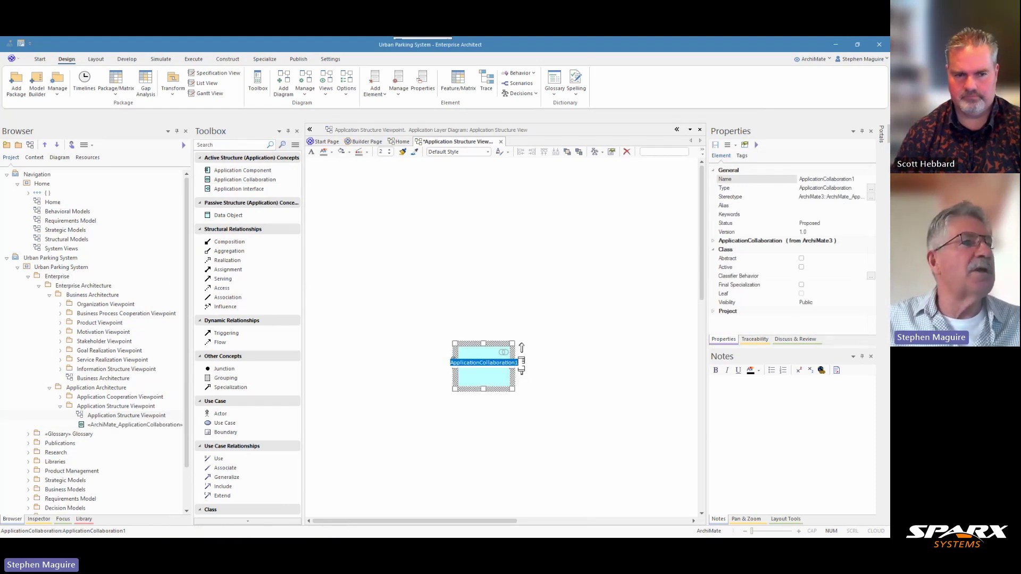
{"action": "key", "text": "Return"}
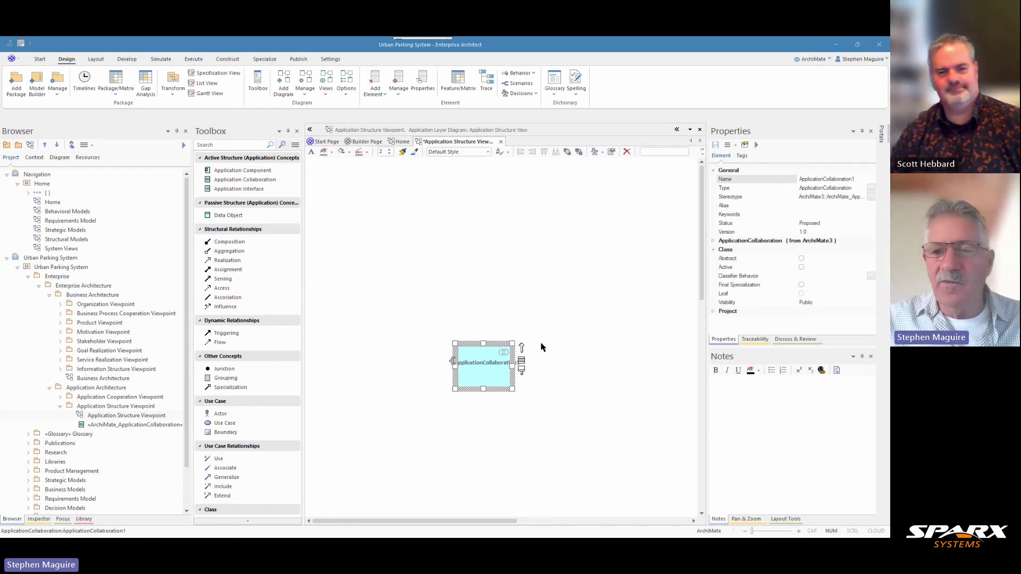
{"action": "left_click", "coordinate": [857, 179]}
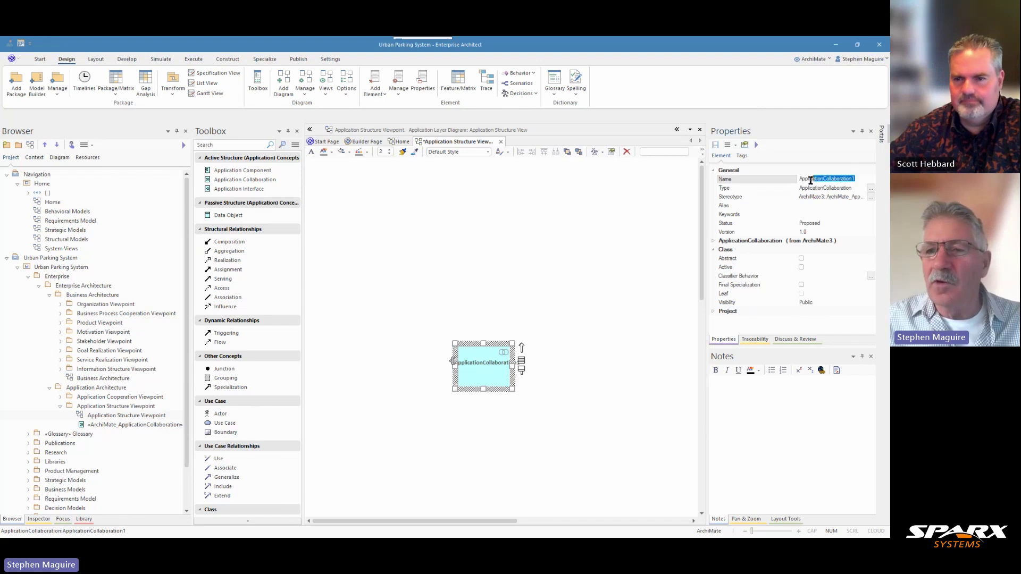
{"action": "type", "text": "Parking Analytics & Optimization"}
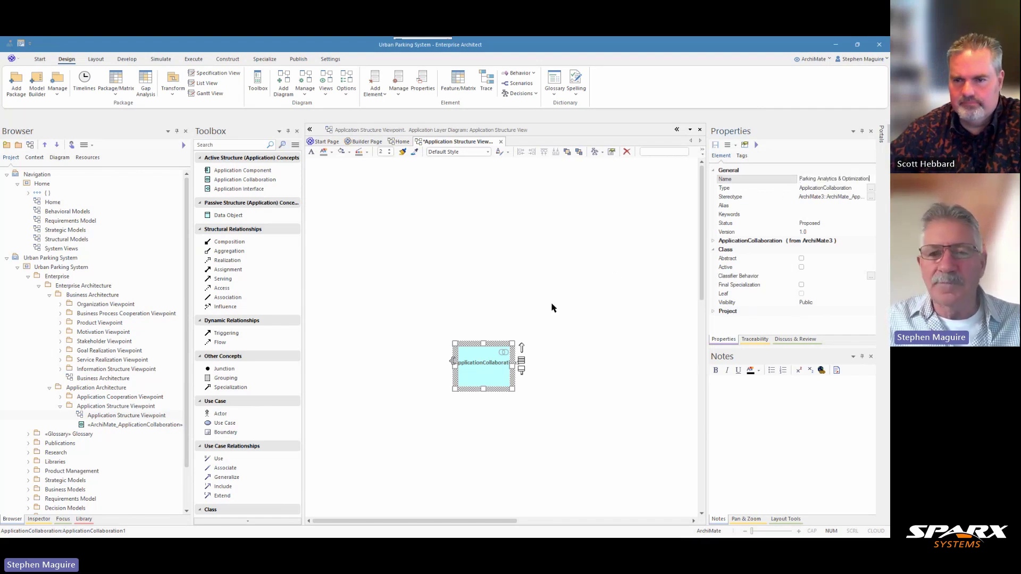
{"action": "left_click", "coordinate": [532, 330]}
{"action": "left_click", "coordinate": [491, 372]}
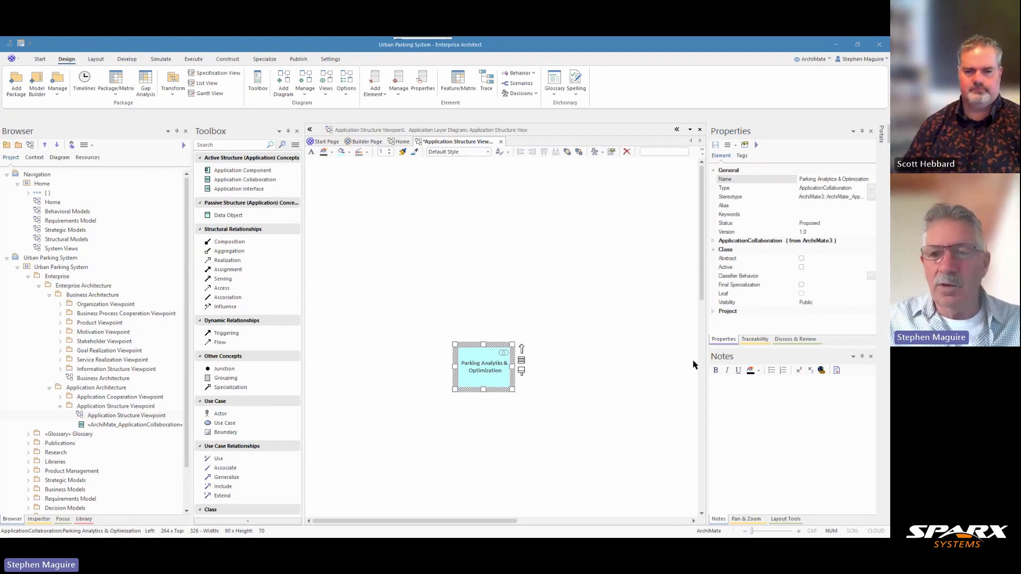
Paste the copied description beginning "The collaboration integrates multiple specialized application components" into Parking Analytics & Optimization's notes and read it from the start
{"action": "left_click", "coordinate": [716, 392]}
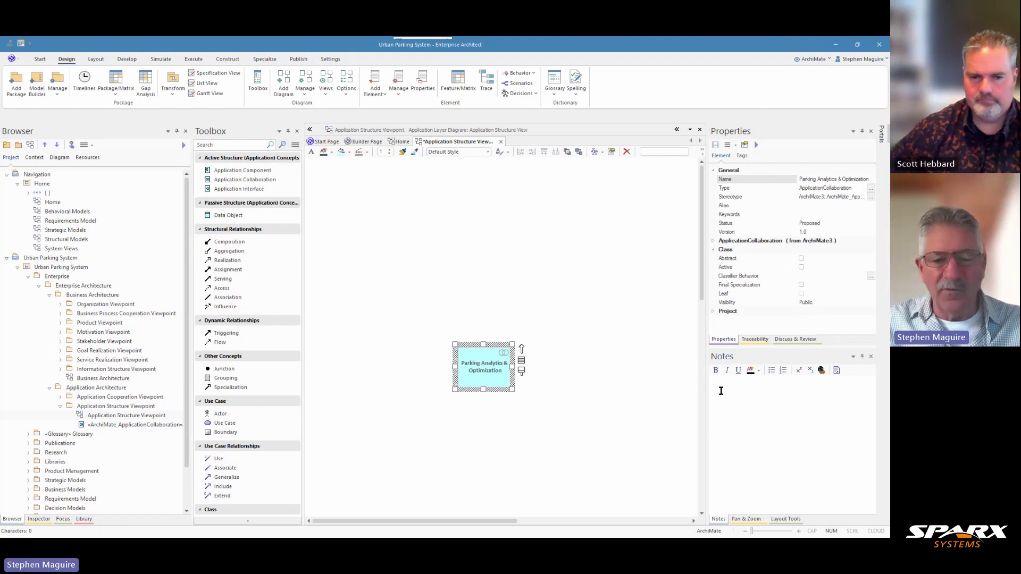
{"action": "key", "text": "ctrl+v"}
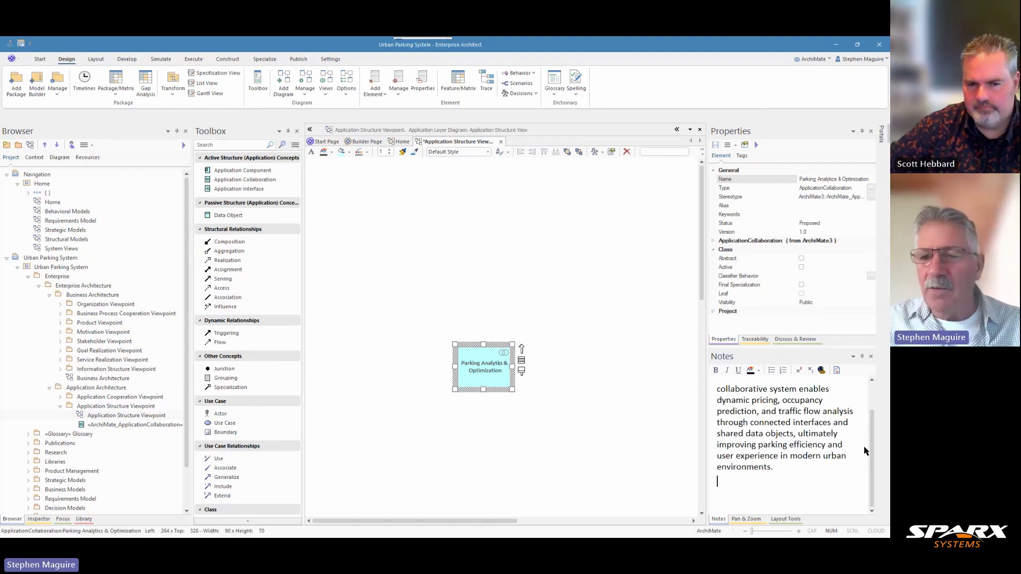
{"action": "left_click_drag", "start_coordinate": [875, 455], "coordinate": [873, 422]}
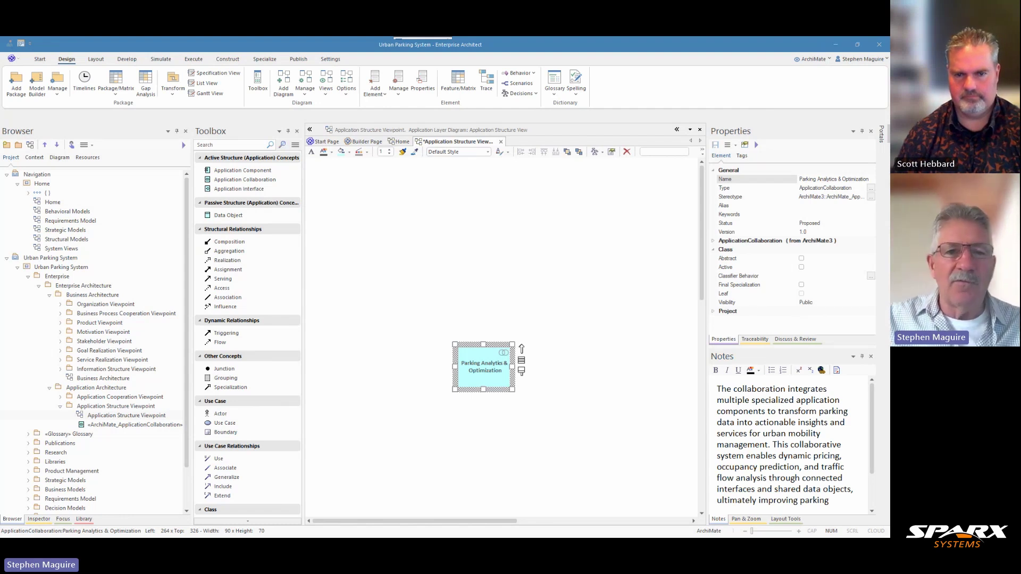
Add an Application Component named Occupancy Predictor to the upper left of the Parking Analytics & Optimization collaboration
{"action": "left_click", "coordinate": [240, 171]}
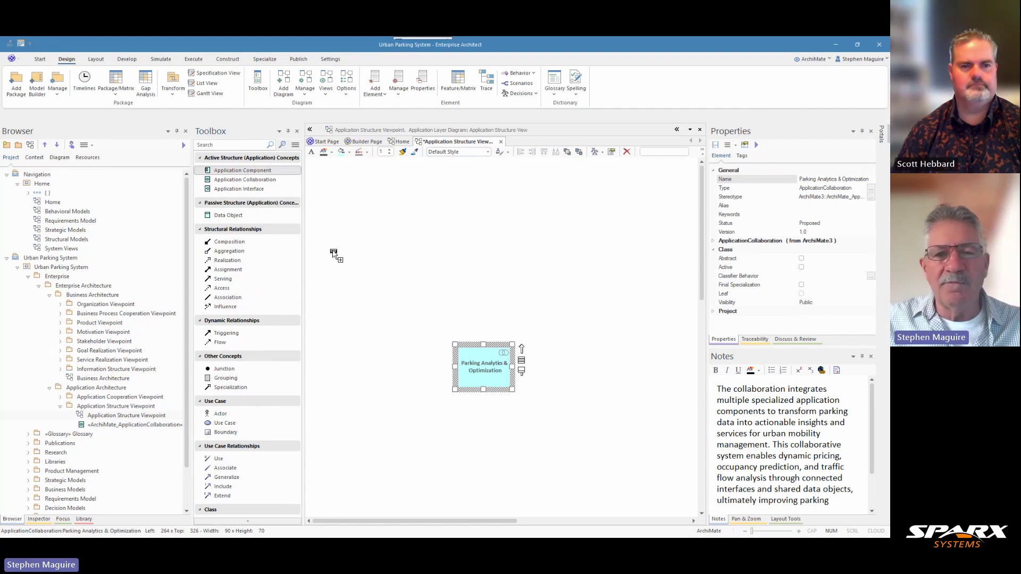
{"action": "left_click", "coordinate": [346, 286]}
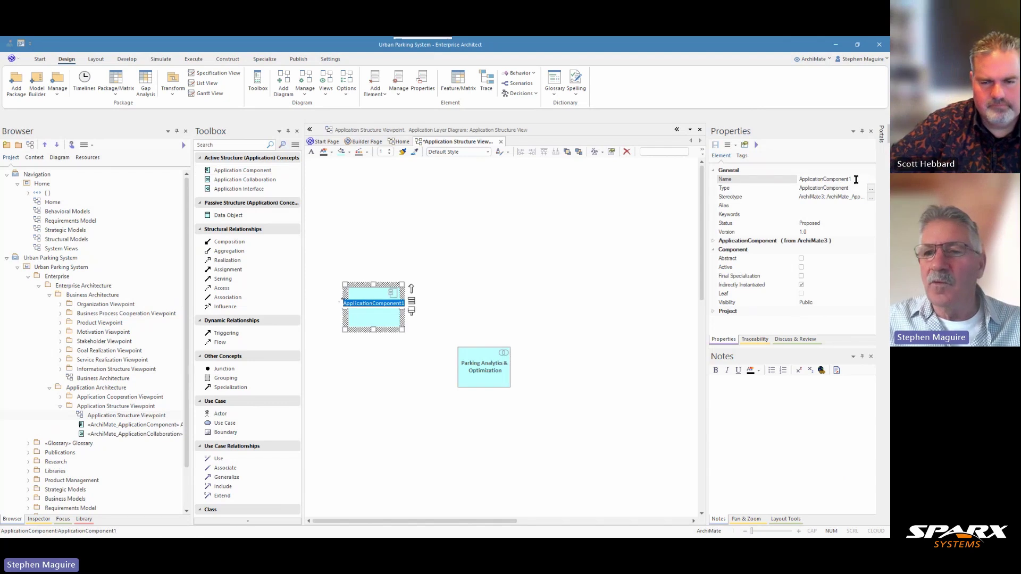
{"action": "left_click", "coordinate": [801, 180]}
{"action": "type", "text": "Occupancy Predictor"}
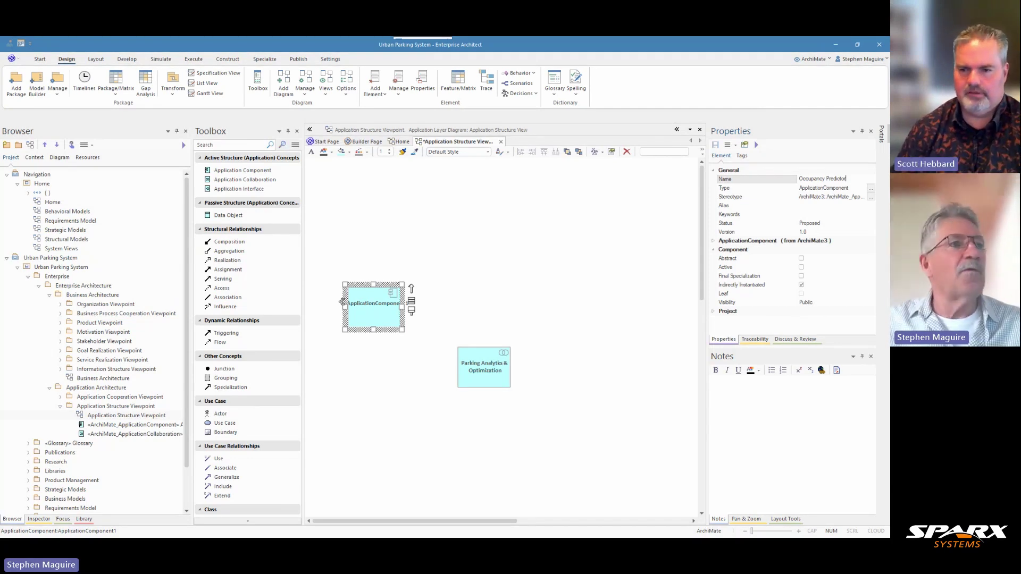
{"action": "key", "text": "Return"}
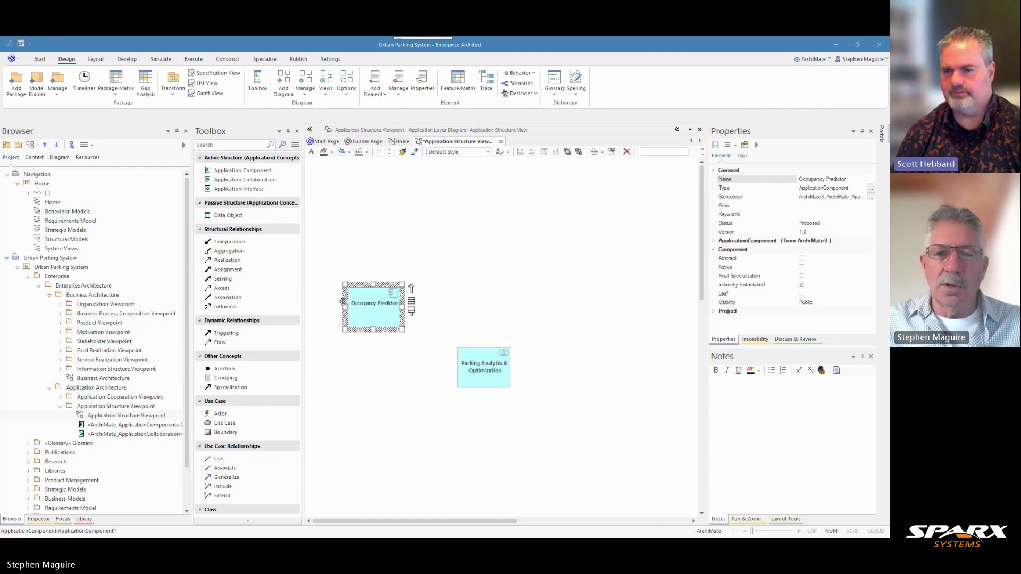
{"action": "left_click", "coordinate": [721, 384]}
{"action": "type", "text": "Occupancy Predictor"}
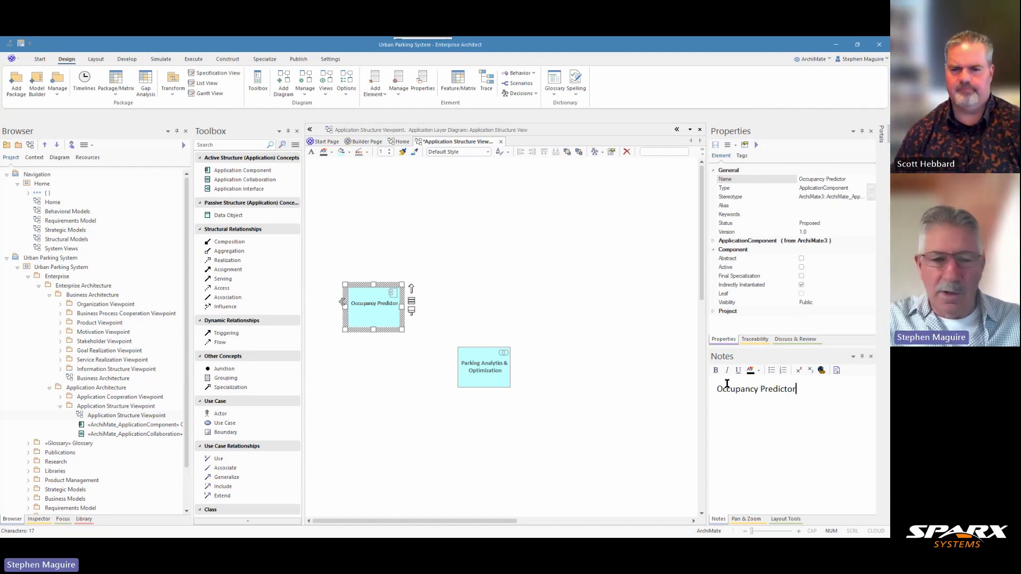
{"action": "key", "text": "ctrl+a"}
{"action": "key", "text": "Delete"}
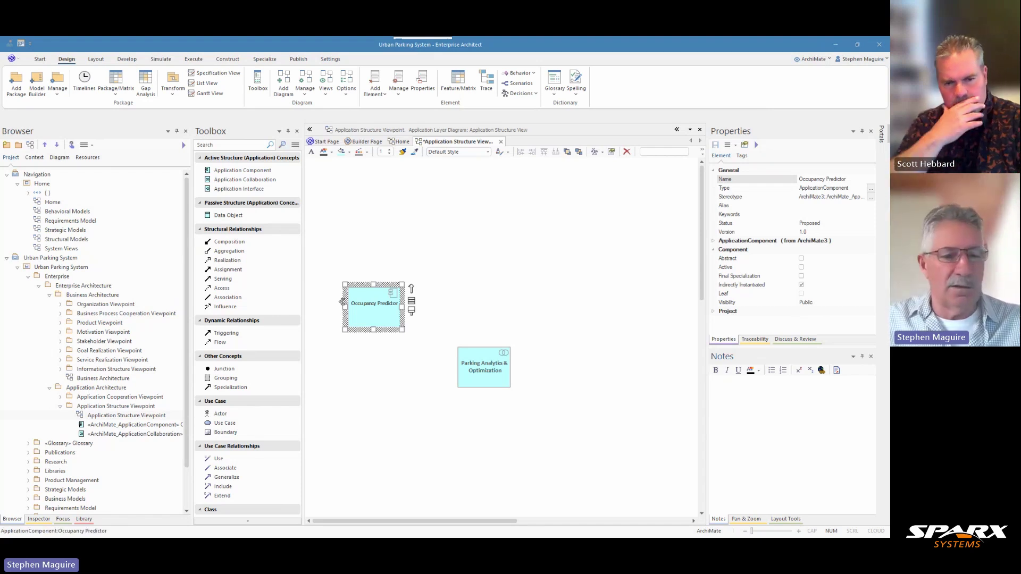
Fill Occupancy Predictor's notes with the description beginning "Forecasts parking space availability based on historical patterns and real-time data."
{"action": "left_click", "coordinate": [720, 397]}
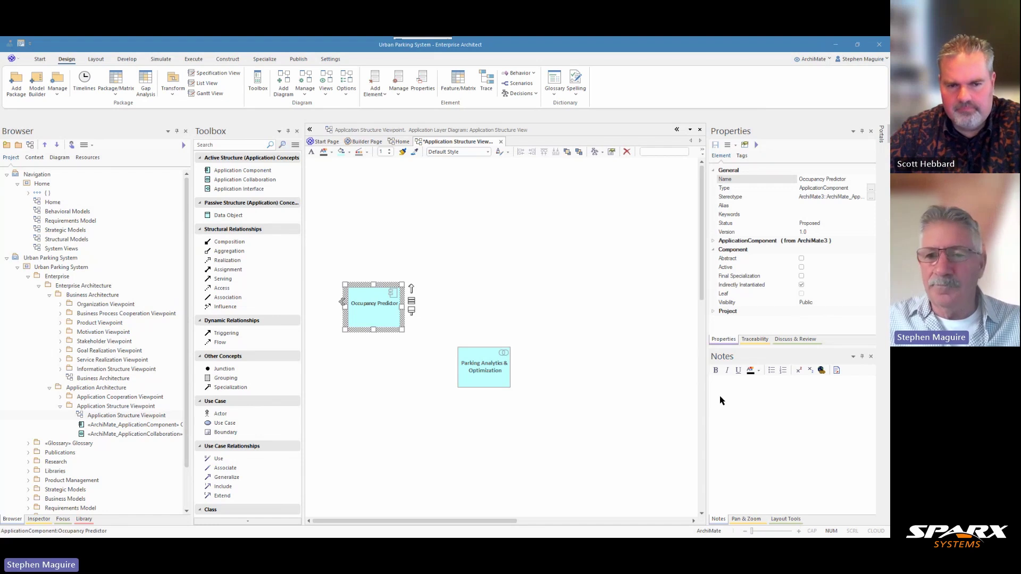
{"action": "type", "text": "Forecasts parking space availability based on historical patterns and real-time data. It helps drivers find parking spaces efficiently and aids urban planners in understanding usage patterns."}
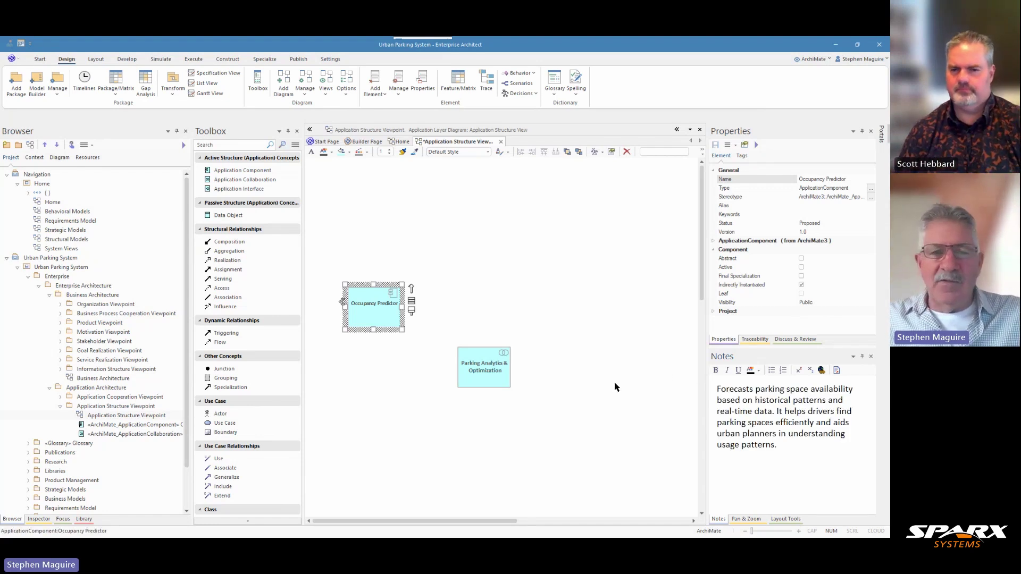
Connect Parking Analytics & Optimization to Occupancy Predictor with an Aggregation of relationship, the collaboration being the source
{"action": "left_click", "coordinate": [477, 370]}
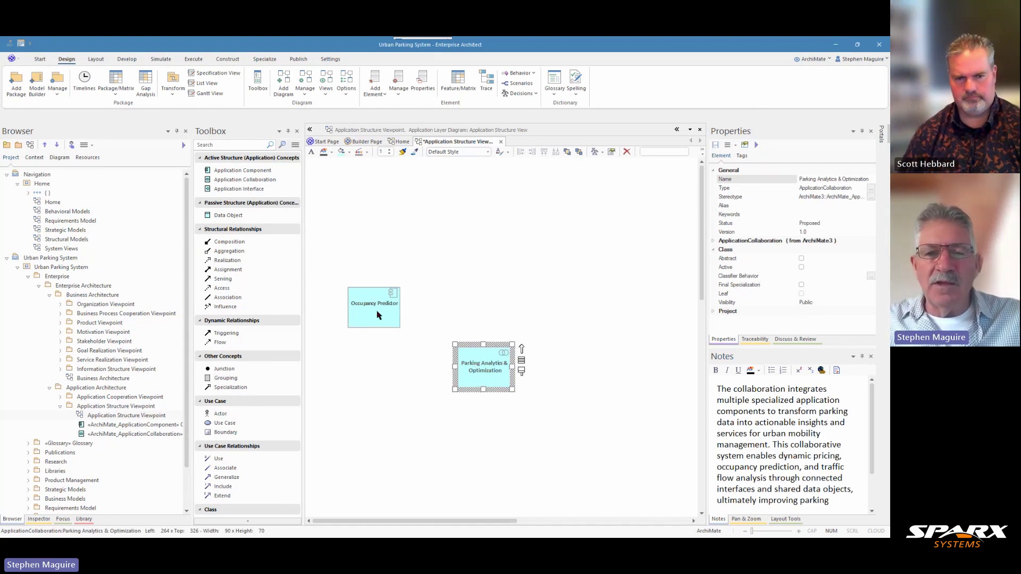
{"action": "left_click", "coordinate": [378, 315]}
{"action": "left_click", "coordinate": [499, 359]}
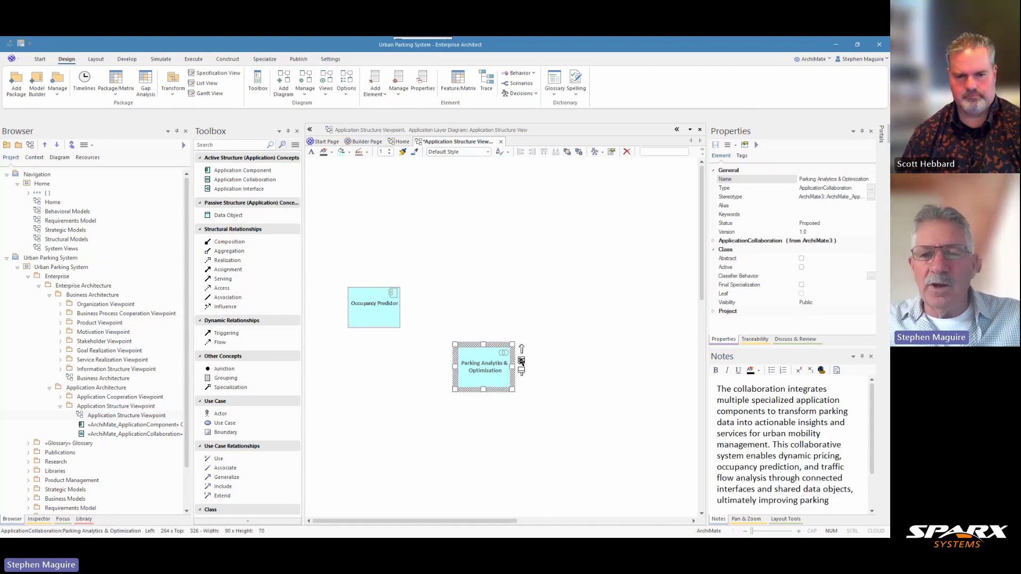
{"action": "left_click_drag", "start_coordinate": [522, 349], "coordinate": [371, 314]}
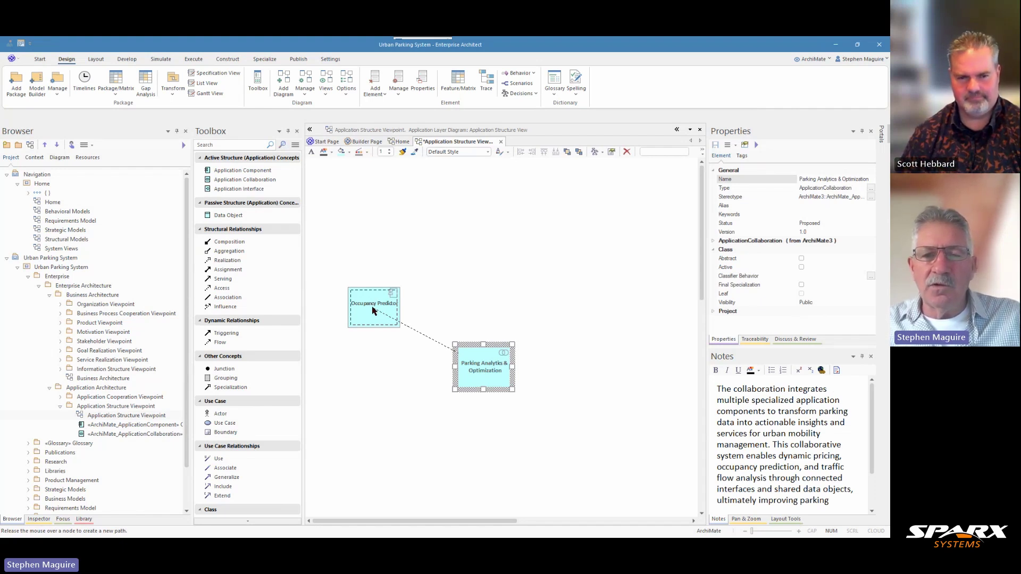
{"action": "left_click_drag", "start_coordinate": [372, 309], "coordinate": [373, 308]}
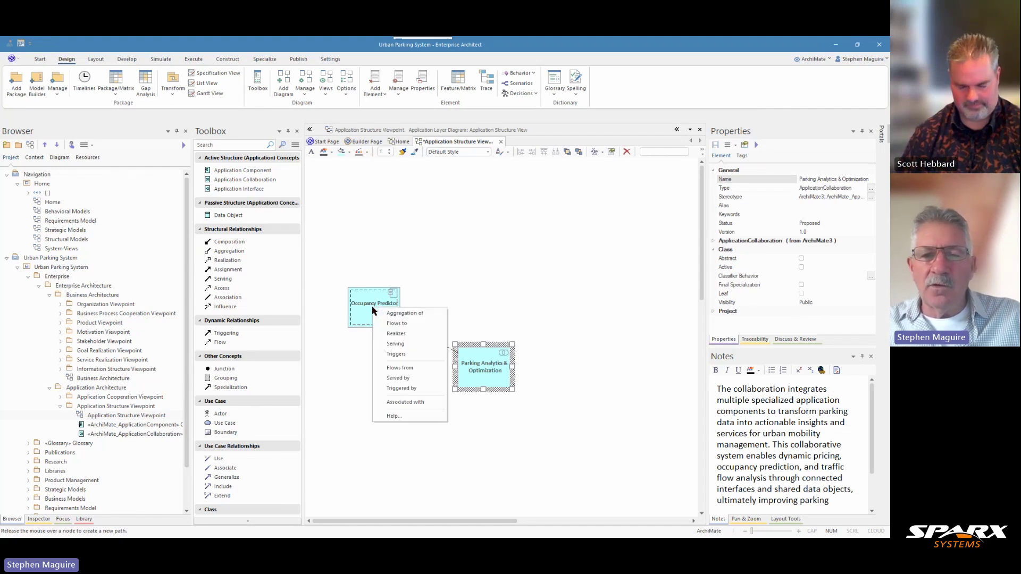
{"action": "left_click", "coordinate": [403, 313]}
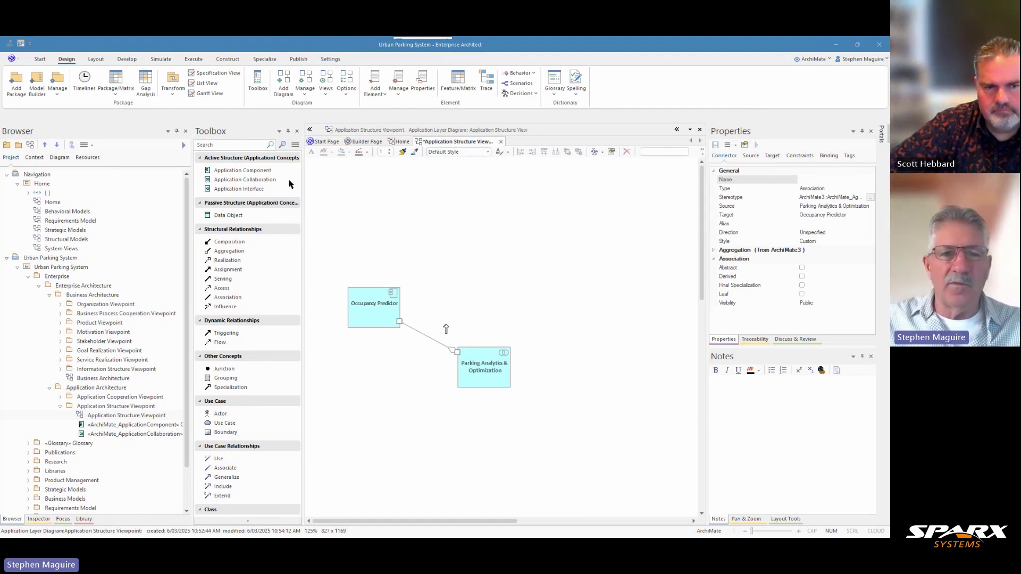
Add an Application Interface named Sensor Data Interface above Occupancy Predictor and put the "Provides standardized access to incoming data" description into the diagram's notes
{"action": "left_click_drag", "start_coordinate": [265, 190], "coordinate": [361, 204]}
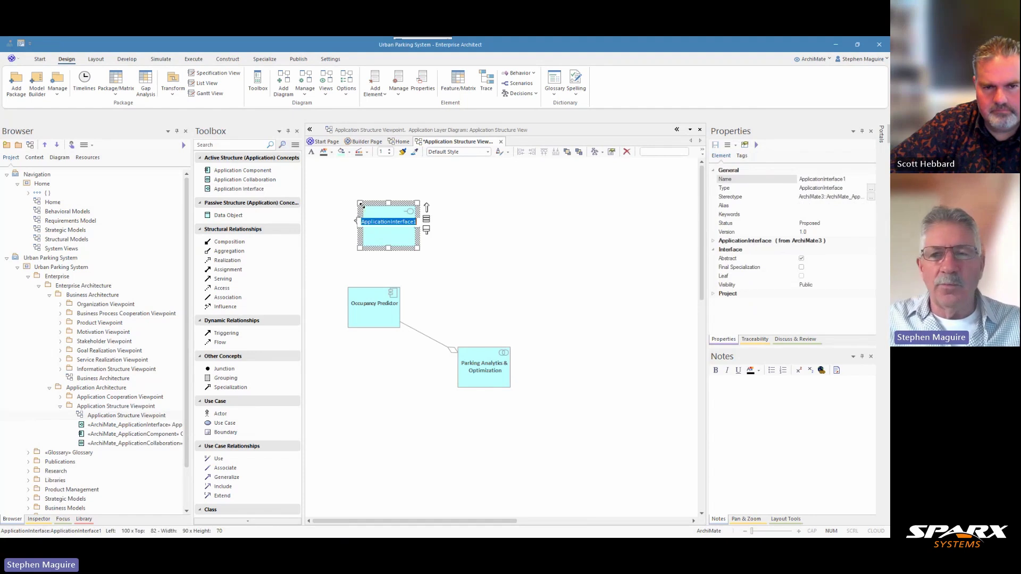
{"action": "left_click", "coordinate": [853, 179]}
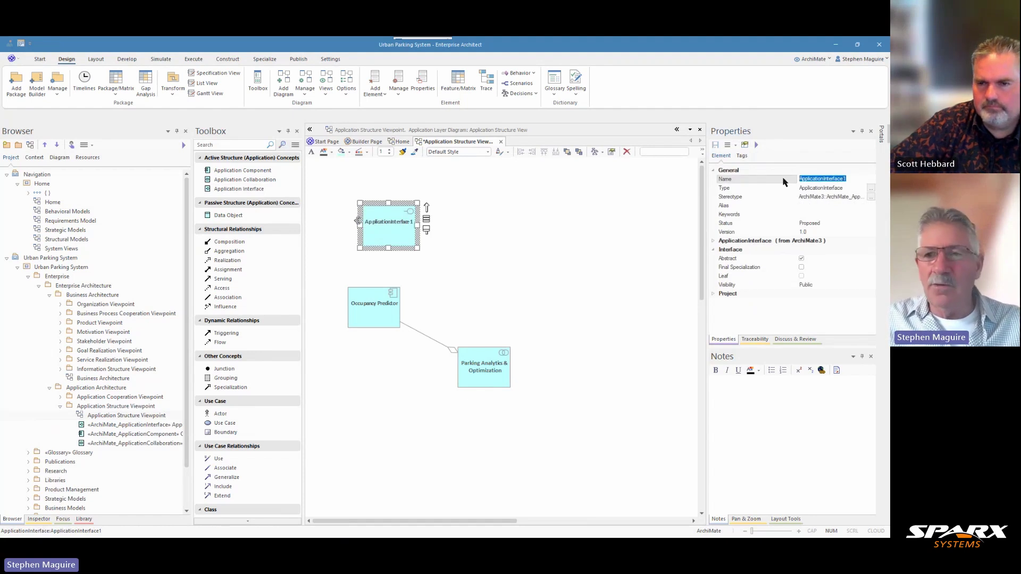
{"action": "type", "text": "Sensor Data Interface"}
{"action": "left_click", "coordinate": [539, 255]}
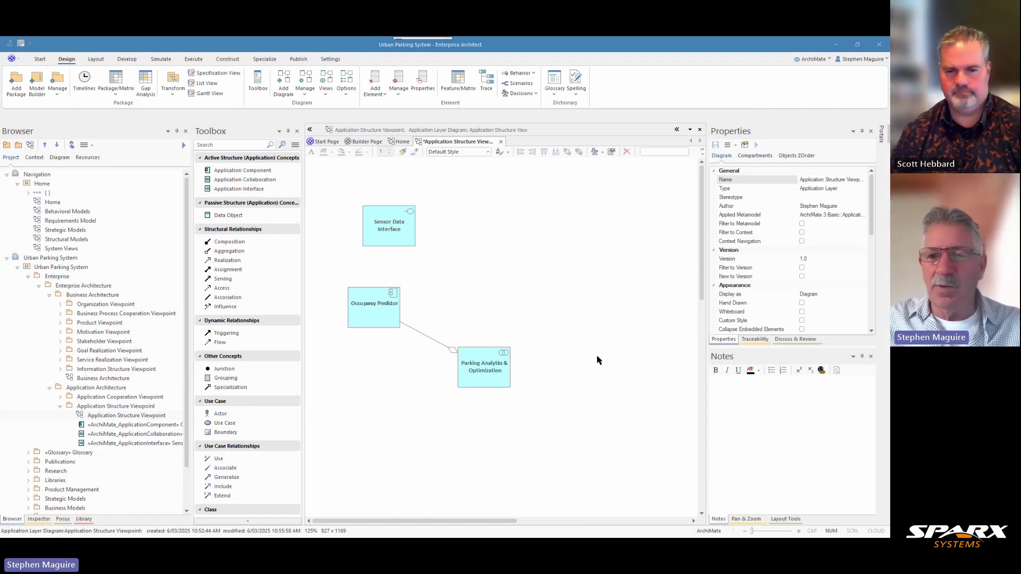
{"action": "left_click", "coordinate": [717, 386]}
{"action": "type", "text": "Provides standardized access to incoming data from various IoT sensors, cameras, and smart meters. It normalizes data formats and ensures reliable data transmission from physical infrastructure to the application layer."}
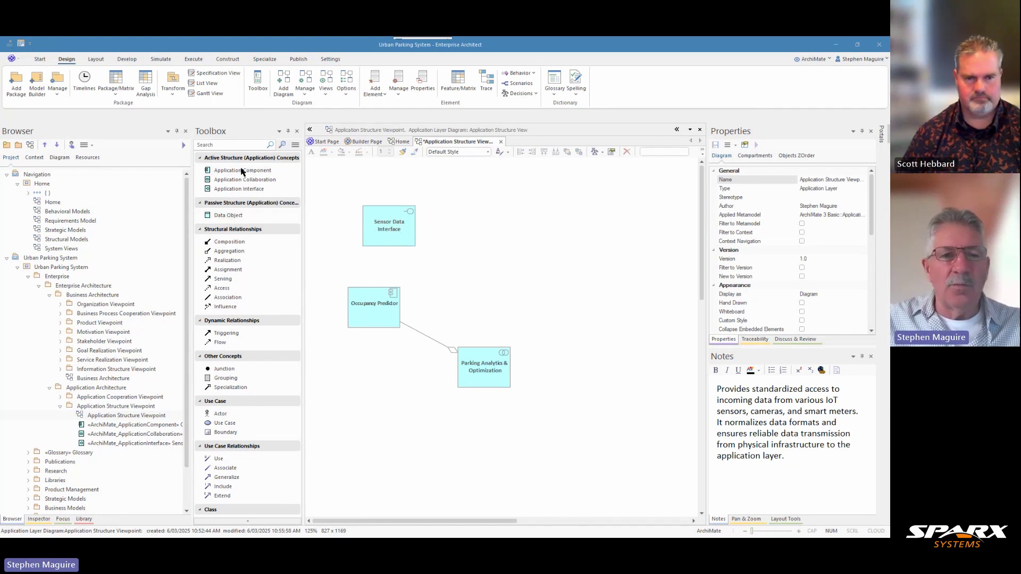
Add a Data Object named Parking Events above the Parking Analytics & Optimization collaboration
{"action": "left_click", "coordinate": [228, 216]}
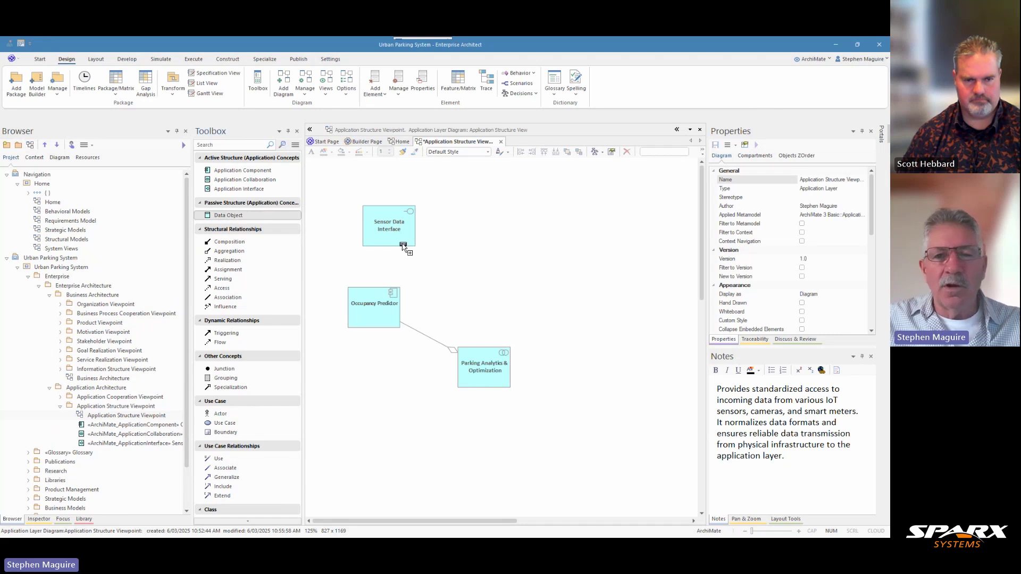
{"action": "left_click", "coordinate": [449, 269]}
{"action": "type", "text": "Parking Events"}
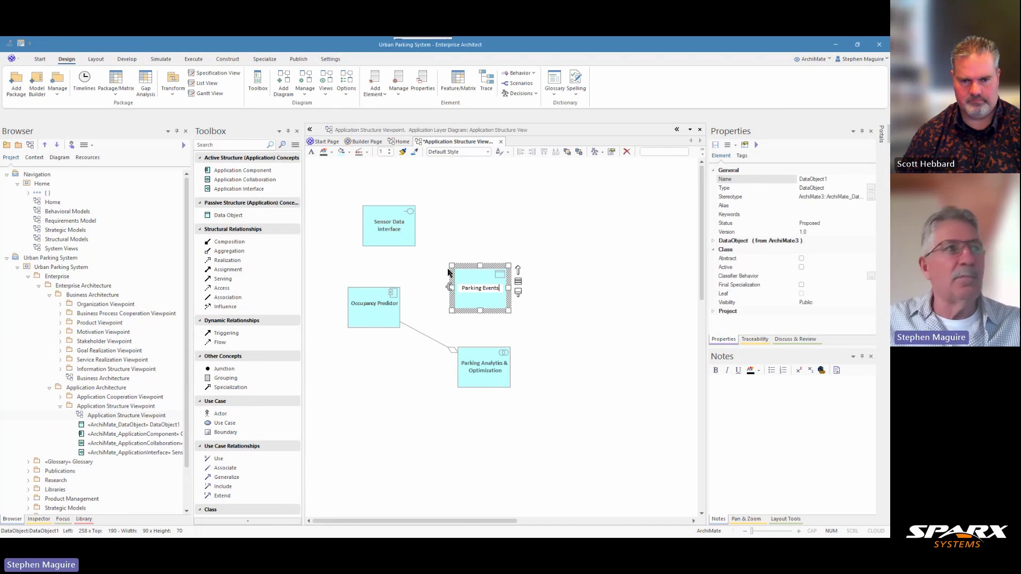
{"action": "key", "text": "Return"}
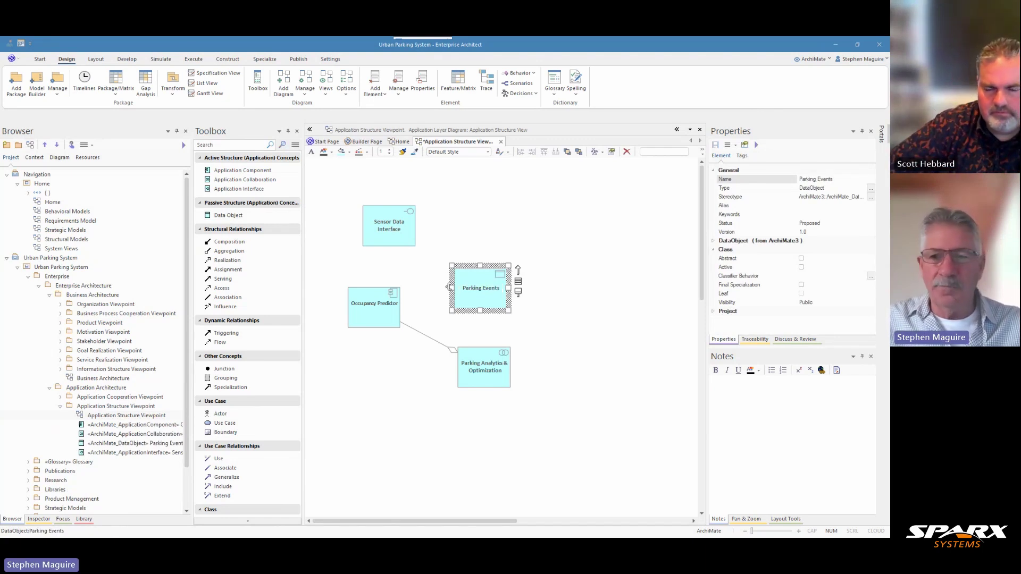
Fill Parking Events' notes with the description beginning "Structured records of individual parking occurrences including entry/exit times, duration, payment details, and location."
{"action": "left_click", "coordinate": [749, 403]}
{"action": "type", "text": "Structured records of individual parking occurrences including entry/exit times, duration, payment details, and location. These events form the primary dataset for analyzing parking behaviors and patterns."}
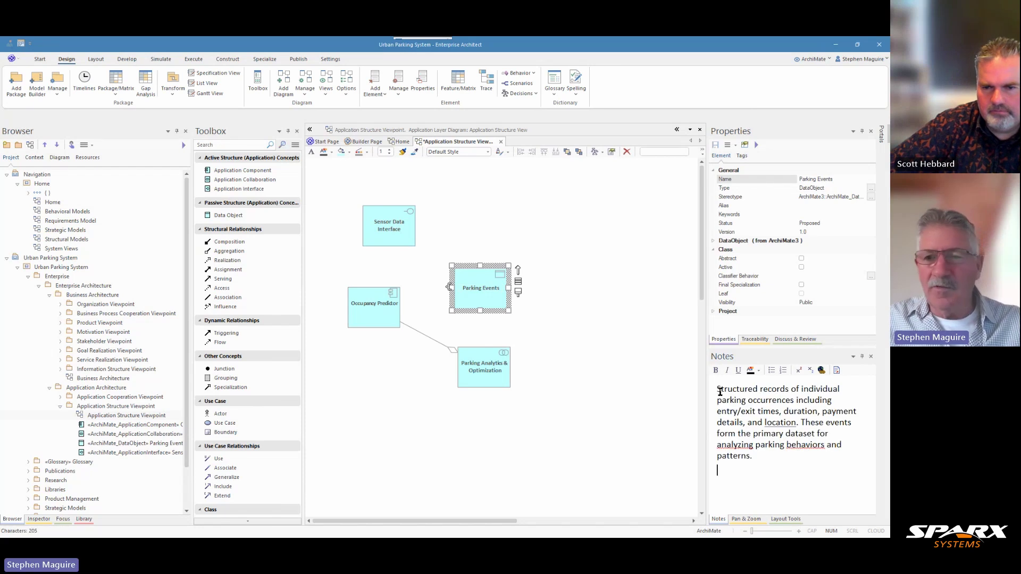
{"action": "left_click", "coordinate": [558, 305]}
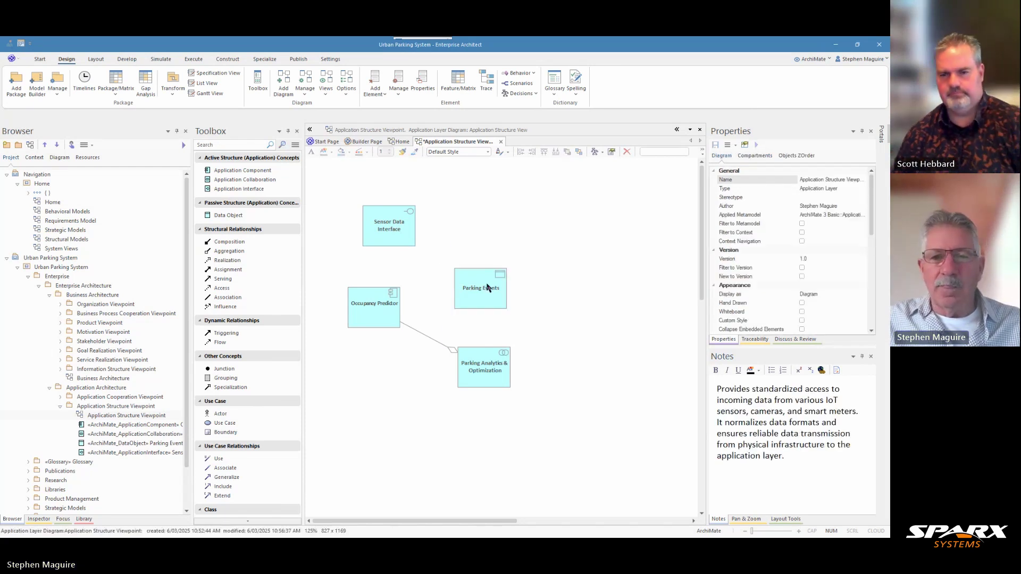
Shift Parking Events slightly up and move Sensor Data Interface into line directly above Occupancy Predictor
{"action": "left_click_drag", "start_coordinate": [486, 282], "coordinate": [481, 278]}
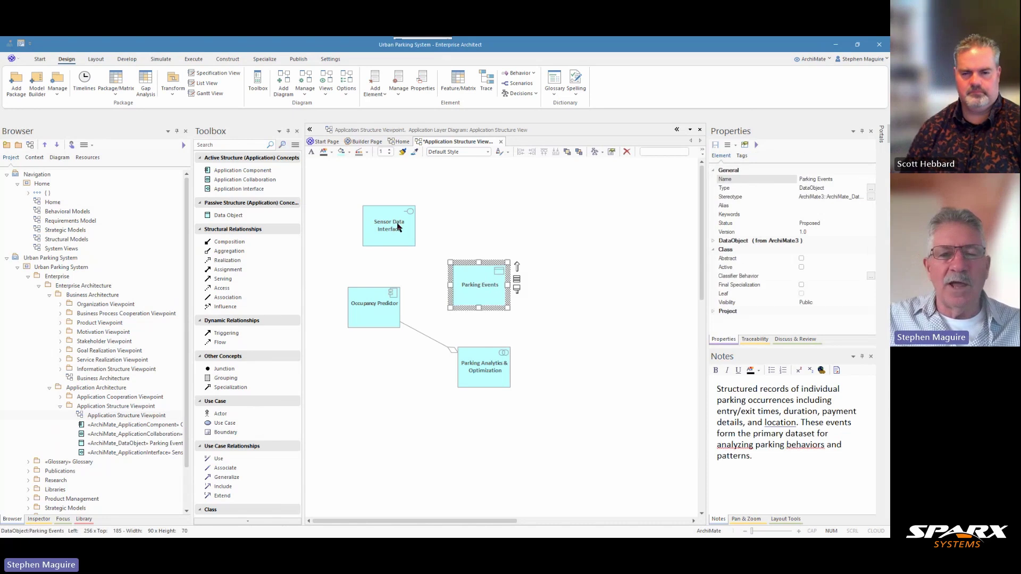
{"action": "left_click_drag", "start_coordinate": [399, 229], "coordinate": [380, 209]}
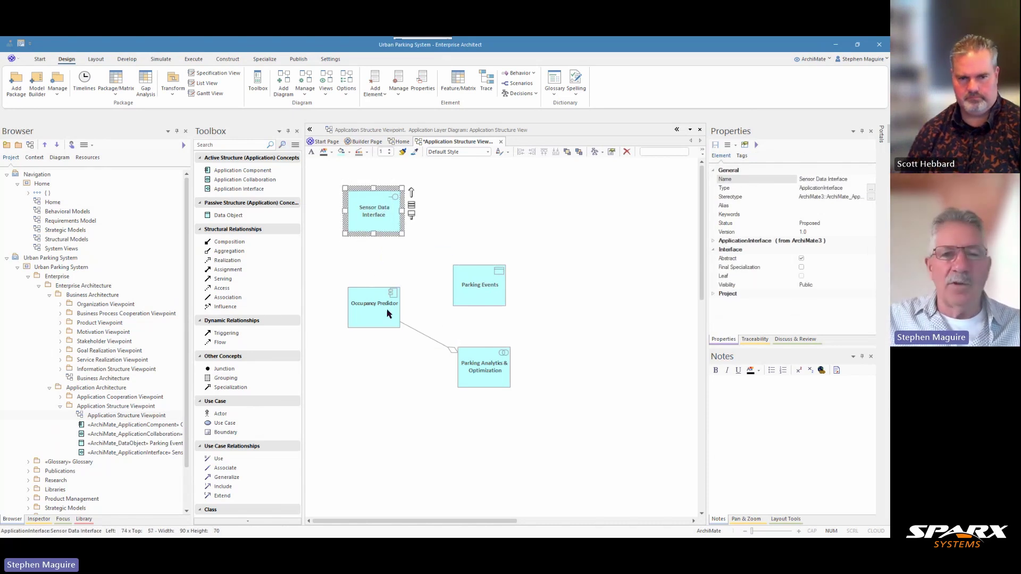
Connect Occupancy Predictor to Sensor Data Interface with a Realizes relationship
{"action": "left_click", "coordinate": [377, 297]}
{"action": "left_click_drag", "start_coordinate": [411, 290], "coordinate": [374, 215]}
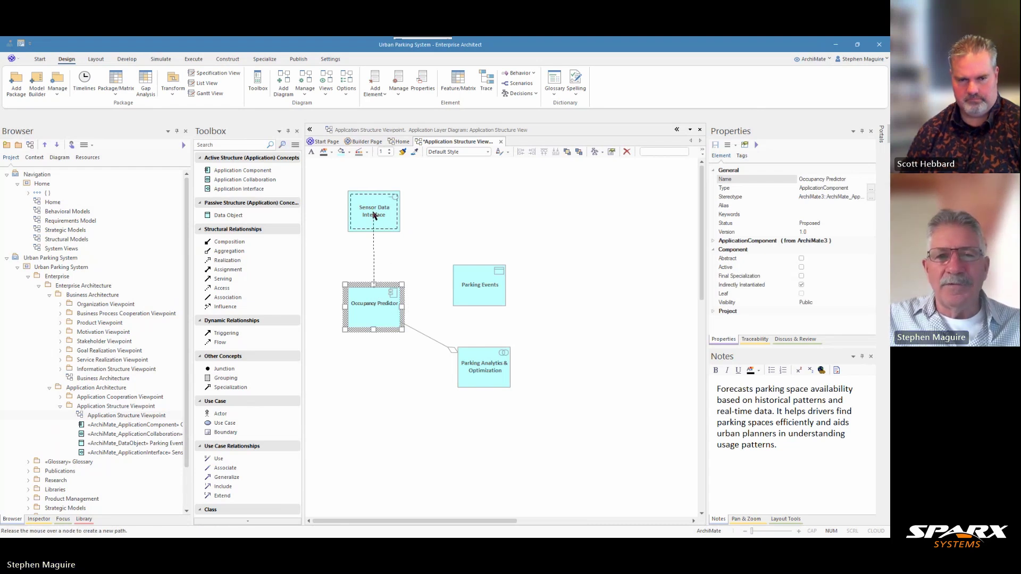
{"action": "left_click_drag", "start_coordinate": [375, 215], "coordinate": [375, 215]}
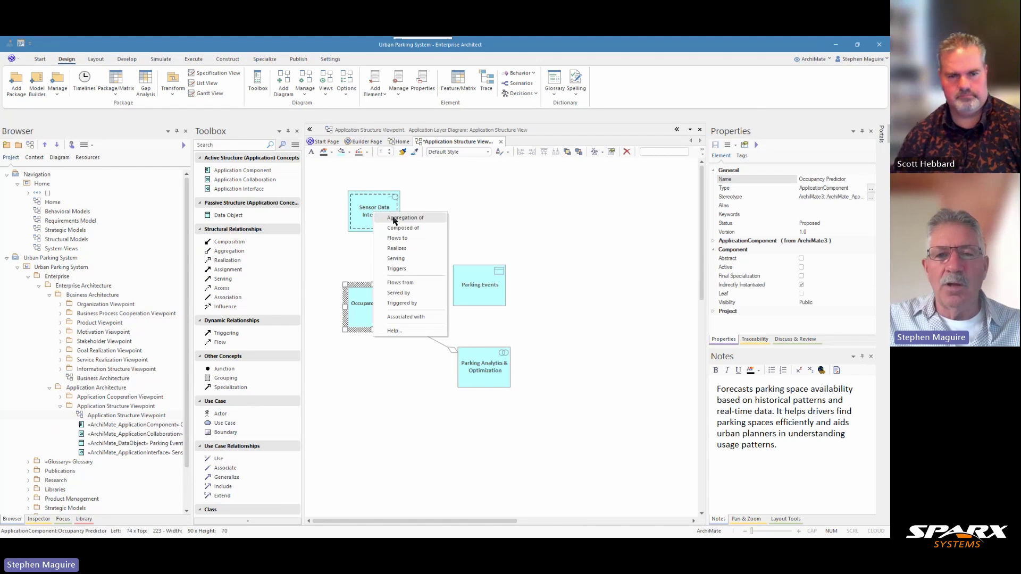
{"action": "left_click", "coordinate": [402, 250]}
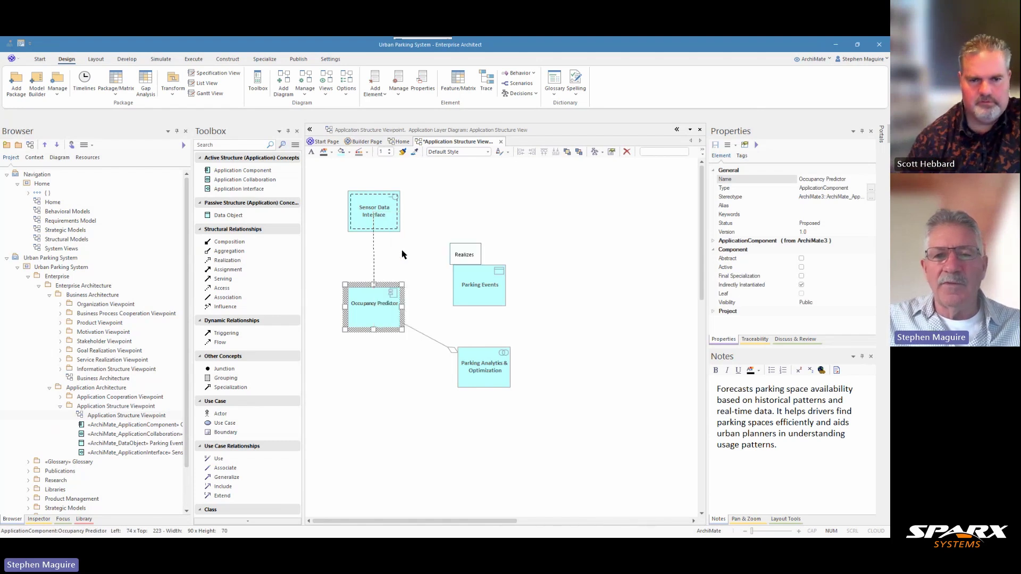
Reduce Parking Events' height and shift it closer to Occupancy Predictor, and add an Accesses relationship from Occupancy Predictor to it
{"action": "left_click", "coordinate": [481, 294]}
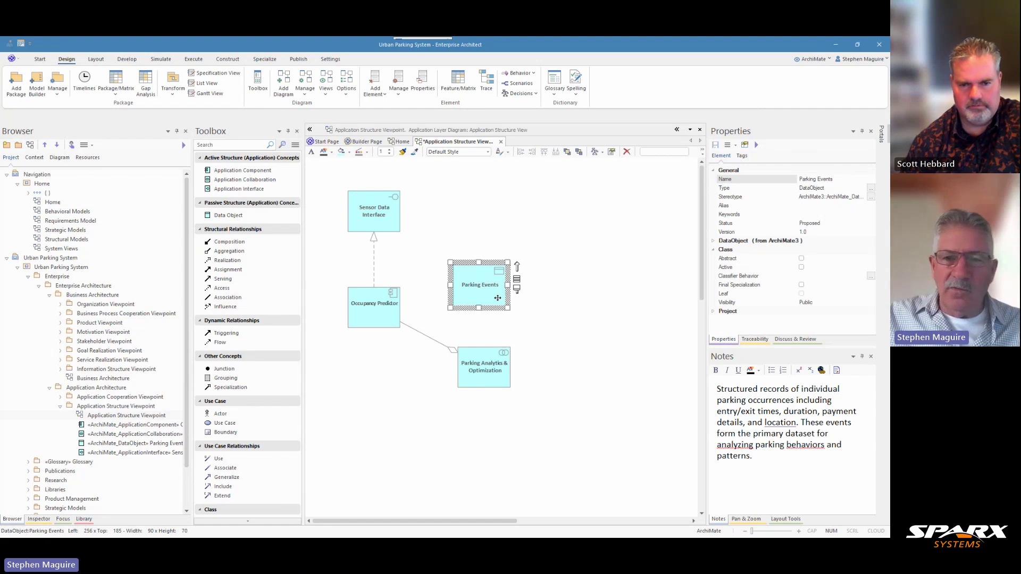
{"action": "left_click_drag", "start_coordinate": [479, 308], "coordinate": [451, 274]}
{"action": "left_click", "coordinate": [453, 320]}
{"action": "left_click", "coordinate": [396, 306]}
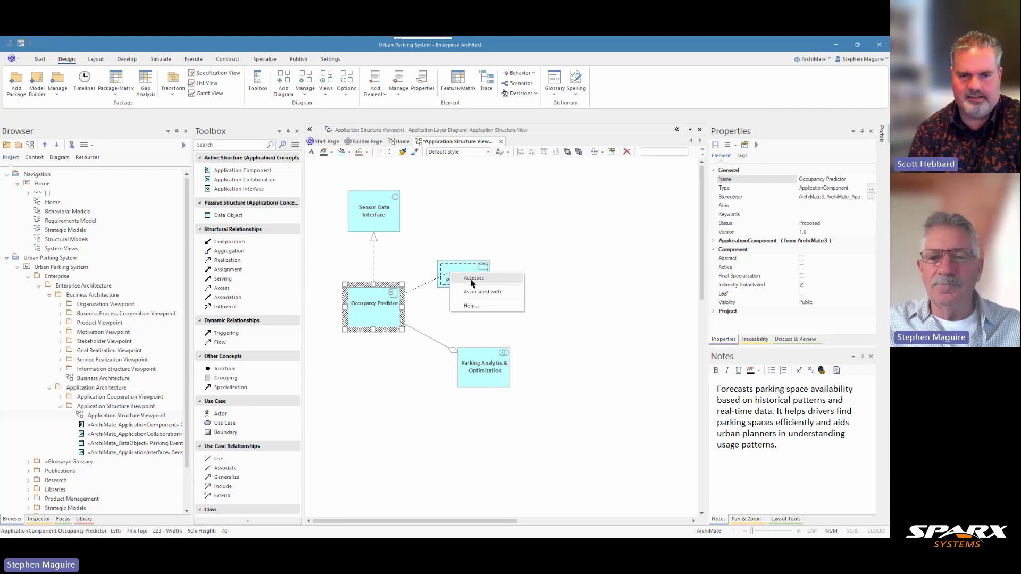
{"action": "left_click", "coordinate": [473, 278]}
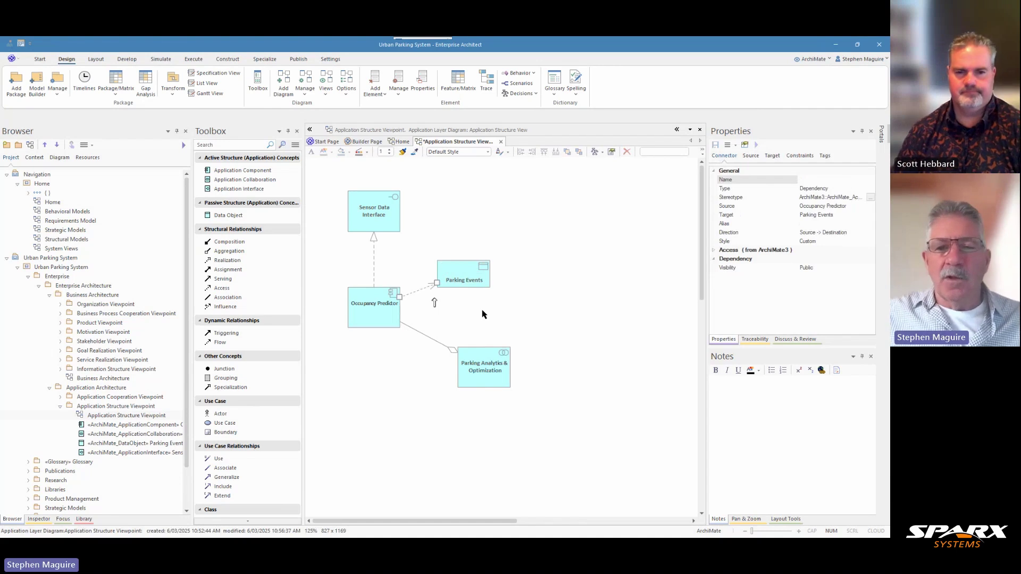
Examine the collaboration, application components, interfaces and data objects in the diagram, and the description of the Application Structure Viewpoint package
{"action": "left_click", "coordinate": [464, 359]}
{"action": "left_click_drag", "start_coordinate": [464, 359], "coordinate": [462, 360]}
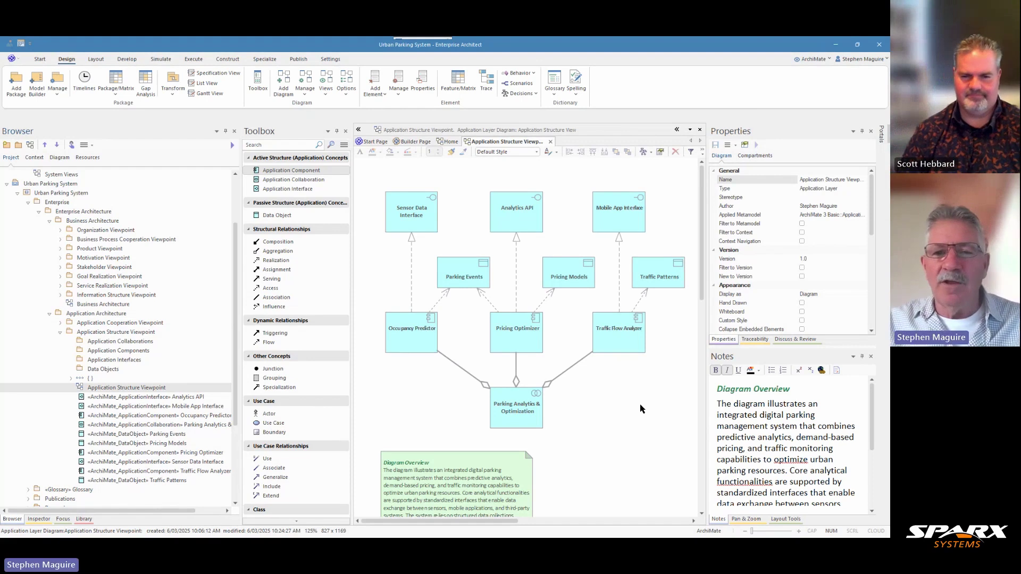
{"action": "left_click", "coordinate": [523, 414]}
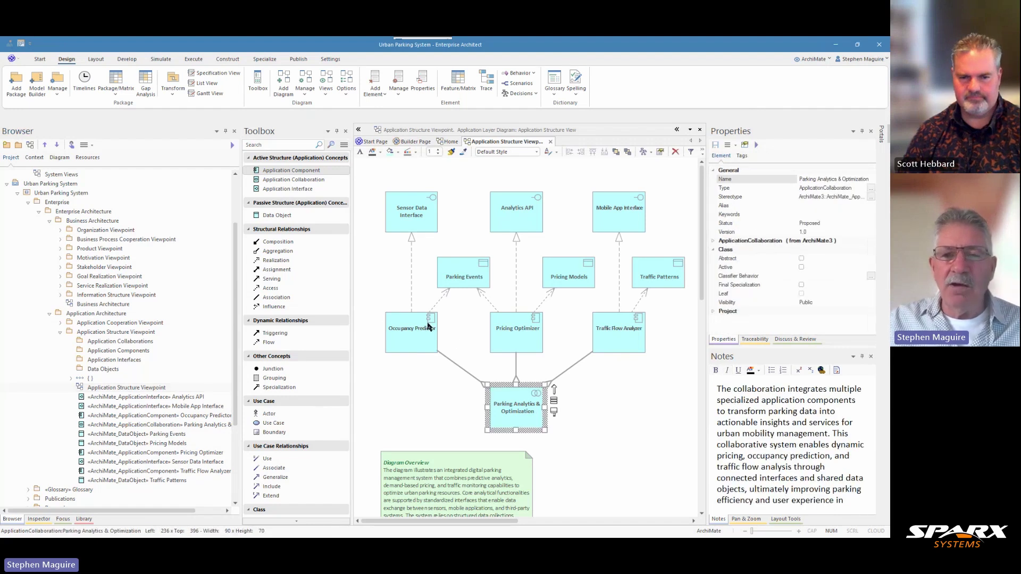
{"action": "left_click_drag", "start_coordinate": [376, 316], "coordinate": [625, 338]}
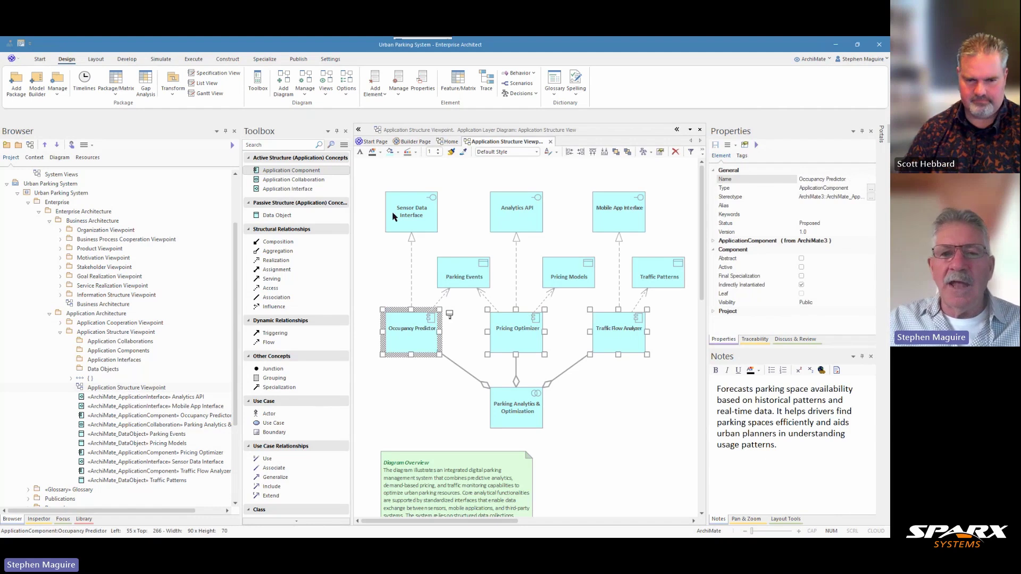
{"action": "left_click_drag", "start_coordinate": [374, 198], "coordinate": [623, 212]}
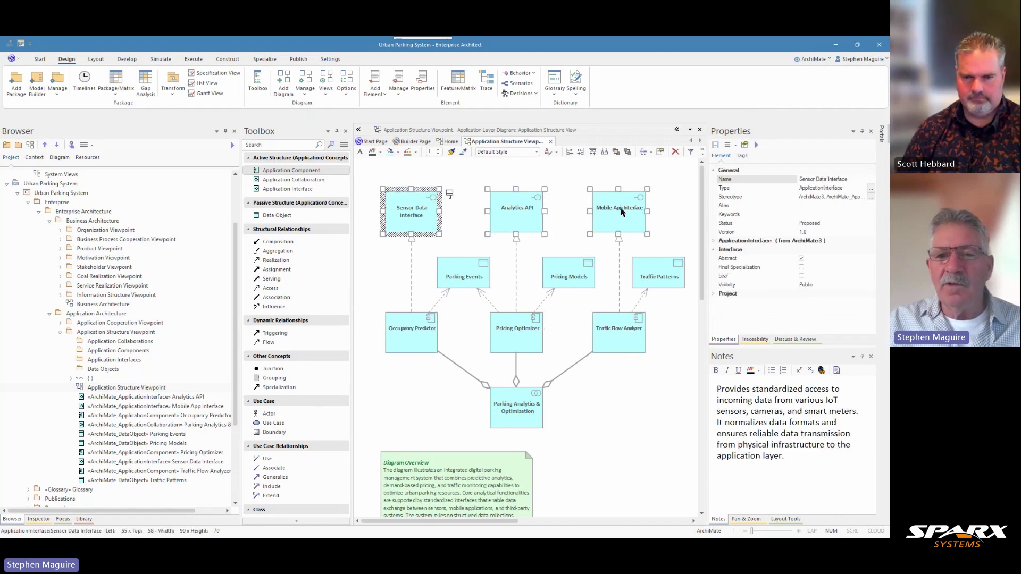
{"action": "left_click", "coordinate": [395, 274]}
{"action": "left_click_drag", "start_coordinate": [391, 266], "coordinate": [662, 274]}
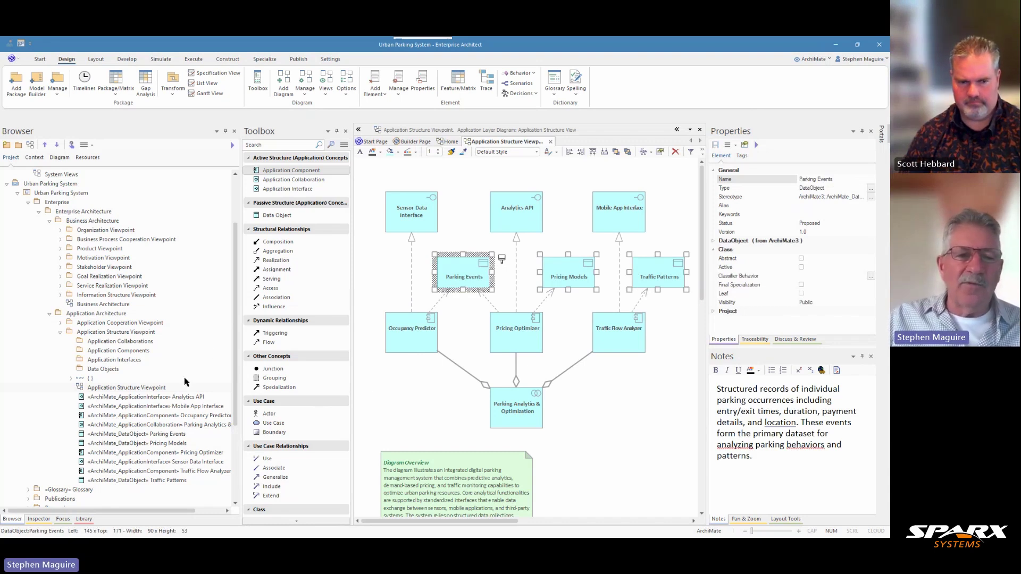
{"action": "left_click", "coordinate": [138, 333]}
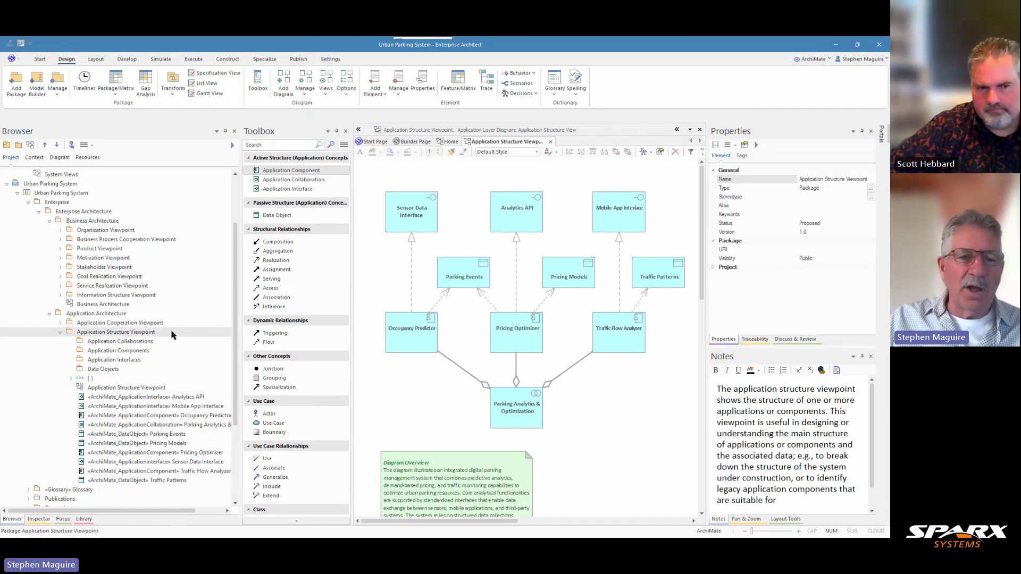
Widen the project tree slightly and move the Parking Analytics & Optimization collaboration into the Application Collaborations package
{"action": "left_click_drag", "start_coordinate": [241, 338], "coordinate": [250, 338]}
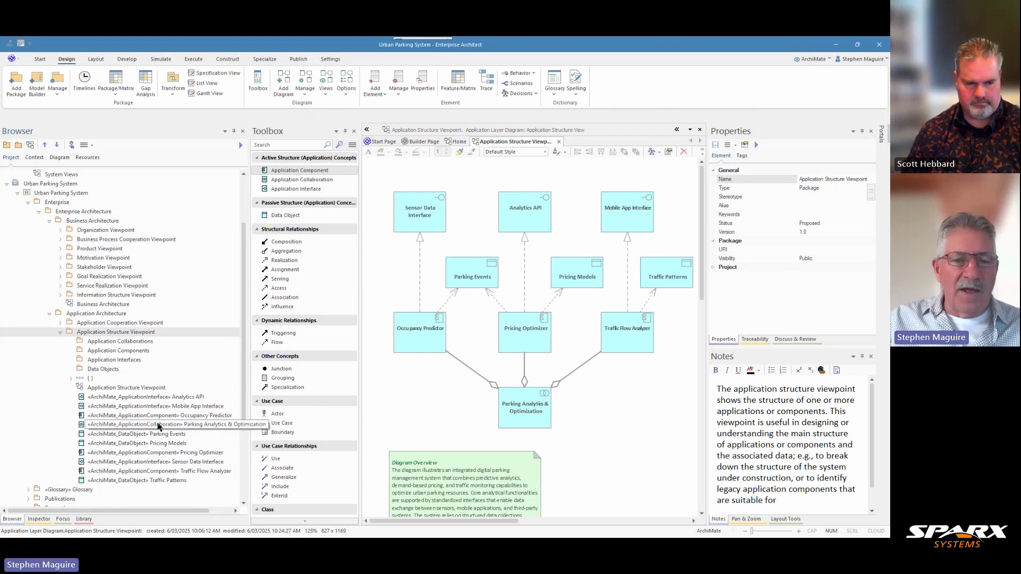
{"action": "left_click", "coordinate": [159, 425]}
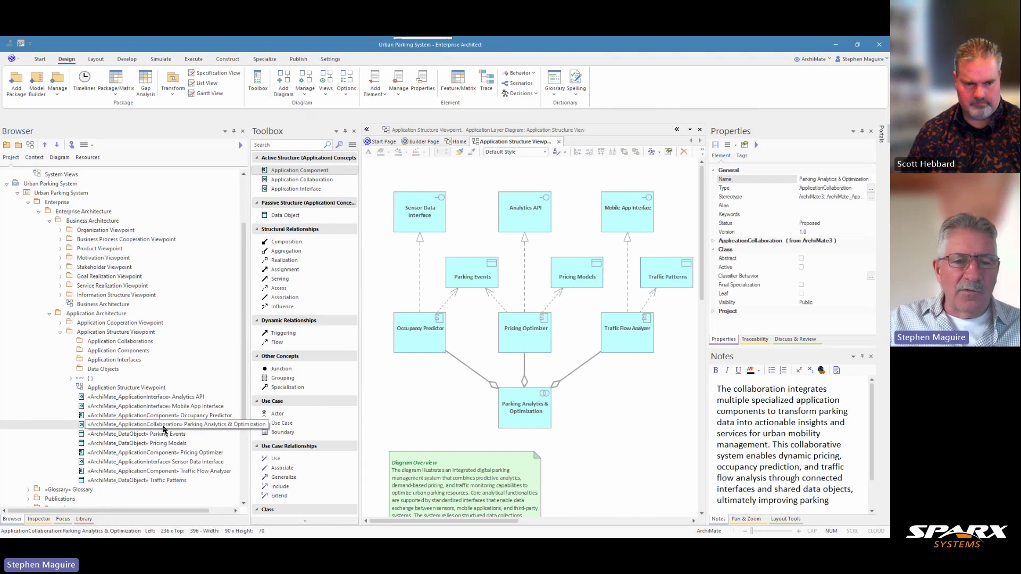
{"action": "left_click_drag", "start_coordinate": [163, 428], "coordinate": [133, 344]}
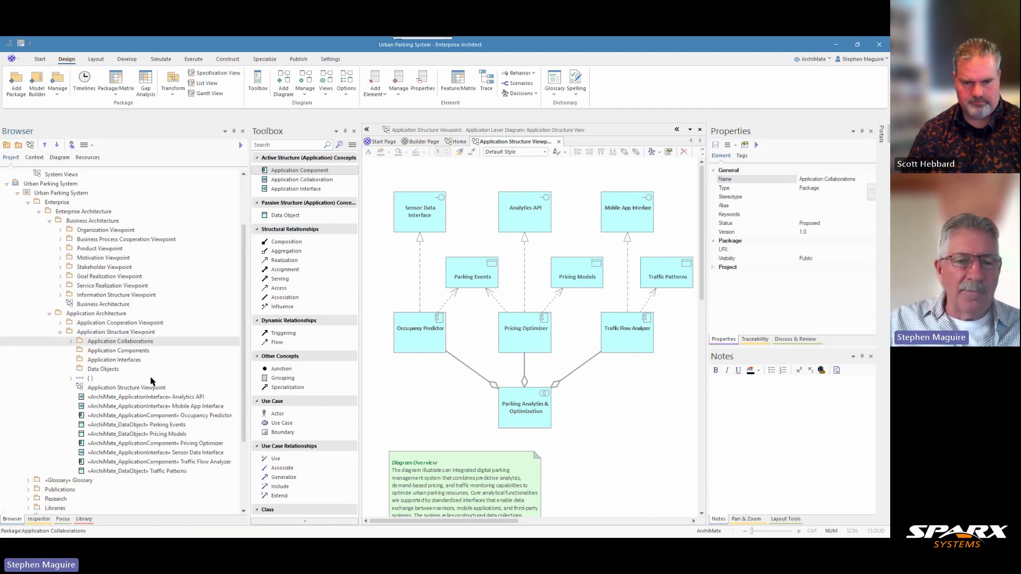
Move the Analytics API, Mobile App Interface and Sensor Data Interface elements together into the Application Interfaces package
{"action": "left_click", "coordinate": [162, 399]}
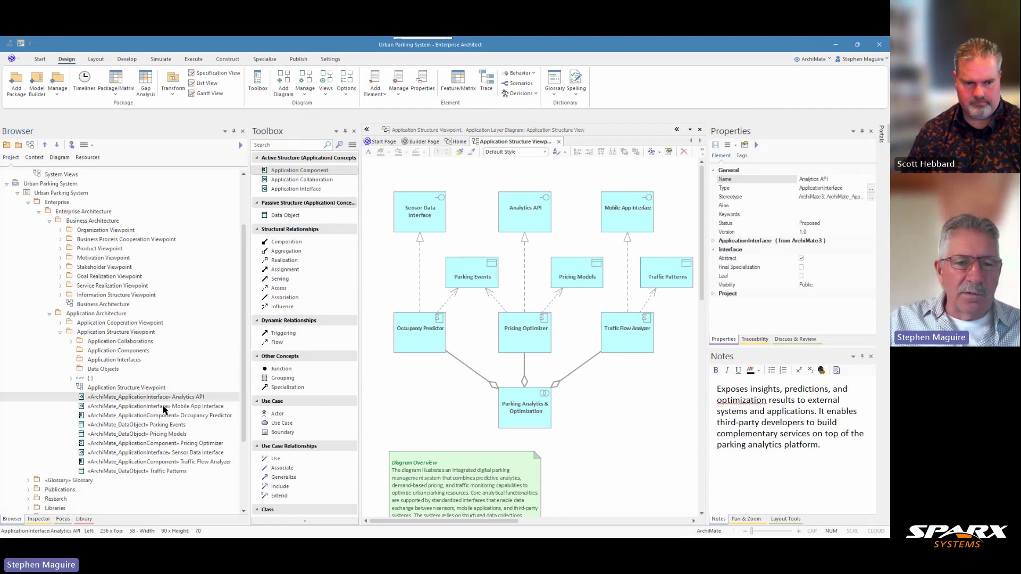
{"action": "left_click", "coordinate": [165, 407], "text": "ctrl"}
{"action": "left_click", "coordinate": [164, 454], "text": "ctrl"}
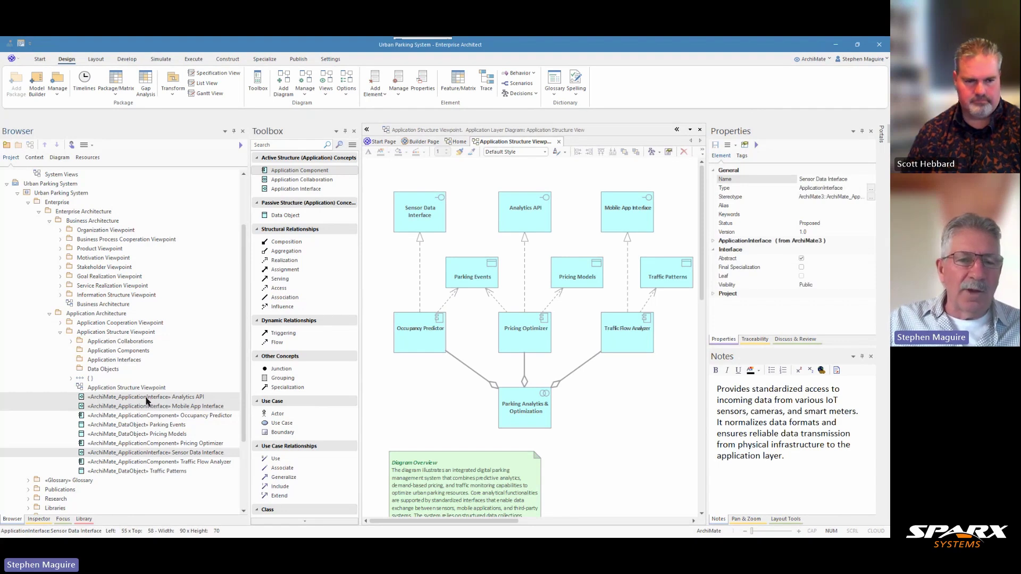
{"action": "left_click", "coordinate": [148, 399]}
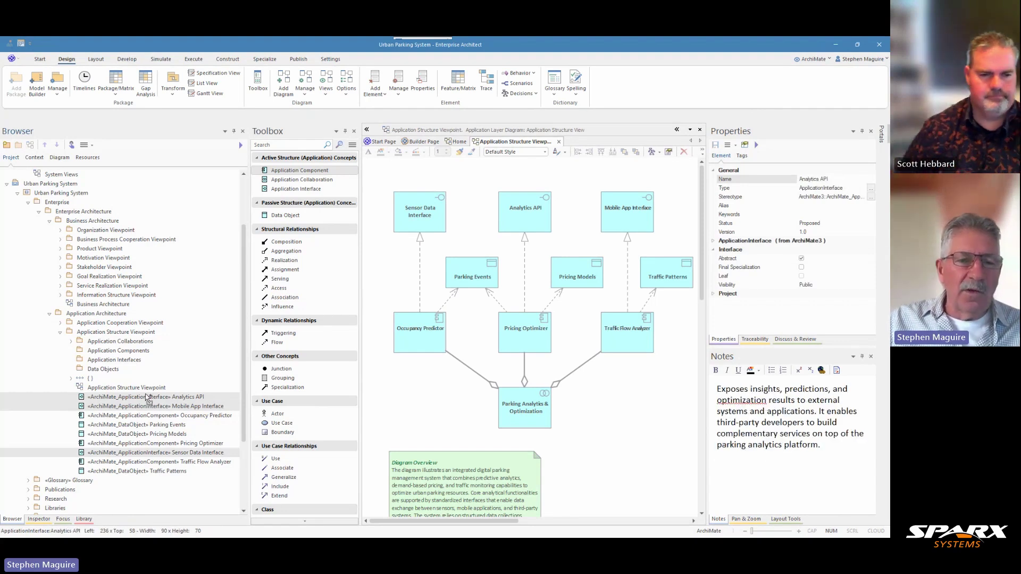
{"action": "left_click_drag", "start_coordinate": [148, 399], "coordinate": [139, 366]}
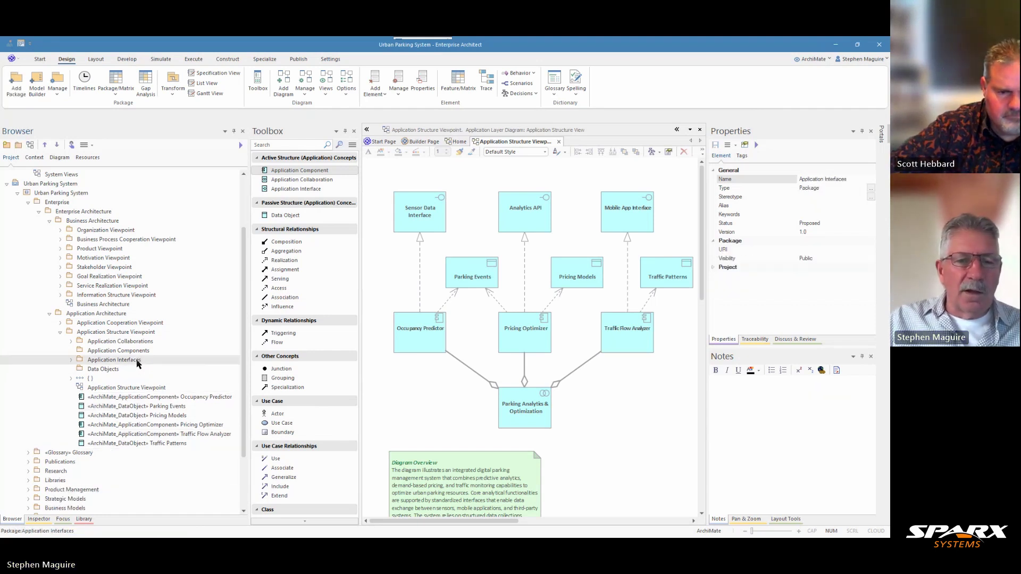
Move the Occupancy Predictor, Pricing Optimizer and Traffic Flow Analyzer components together into the Application Components package
{"action": "left_click", "coordinate": [152, 399]}
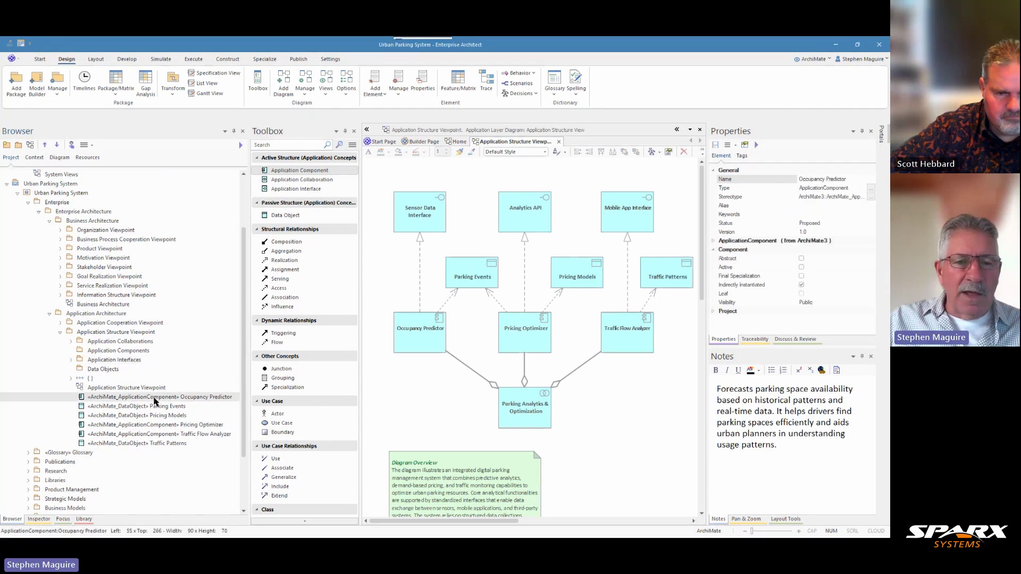
{"action": "left_click", "coordinate": [159, 424], "text": "ctrl"}
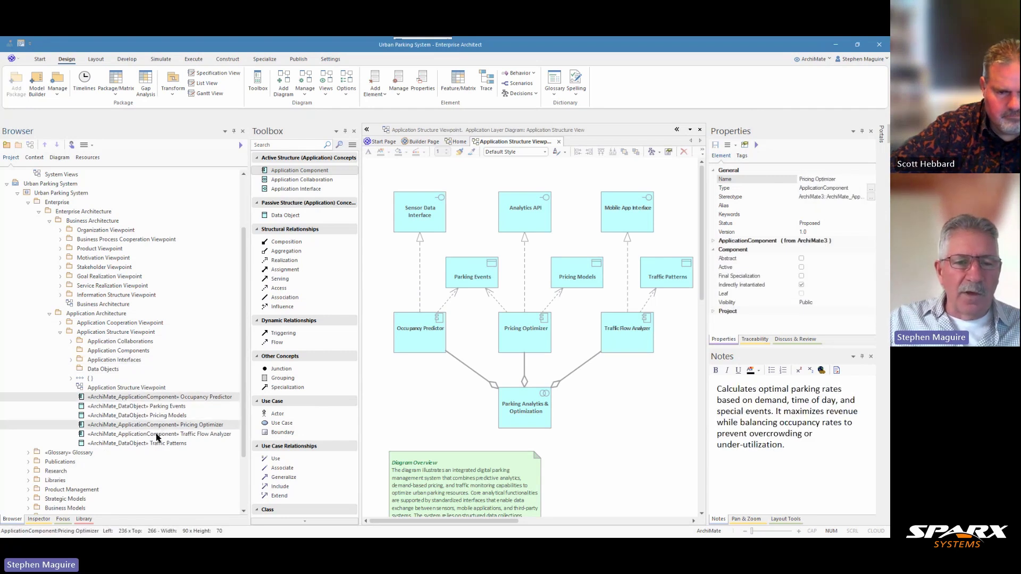
{"action": "left_click", "coordinate": [160, 434], "text": "ctrl"}
{"action": "left_click_drag", "start_coordinate": [163, 400], "coordinate": [137, 352]}
Move the Parking Events, Pricing Models and Traffic Patterns elements together into the Data Objects package
{"action": "left_click", "coordinate": [147, 398]}
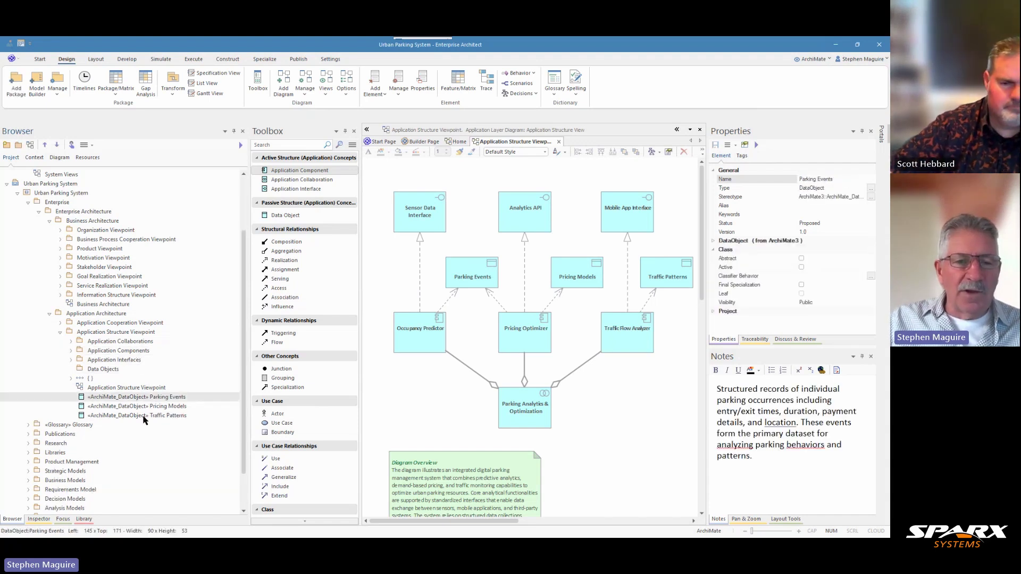
{"action": "left_click", "coordinate": [145, 418], "text": "ctrl"}
{"action": "left_click", "coordinate": [144, 407], "text": "ctrl"}
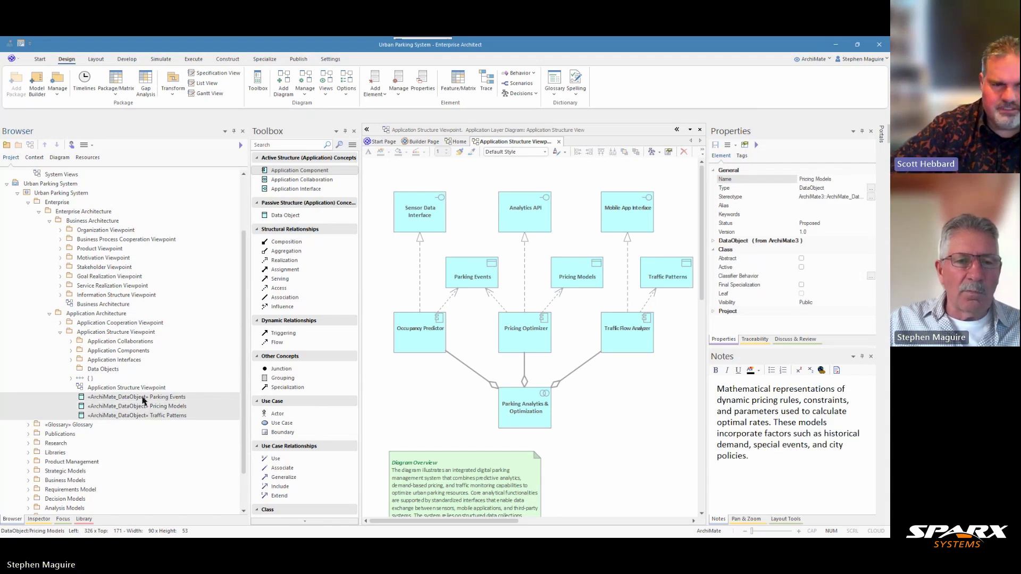
{"action": "left_click", "coordinate": [142, 399]}
{"action": "left_click_drag", "start_coordinate": [142, 398], "coordinate": [112, 371]}
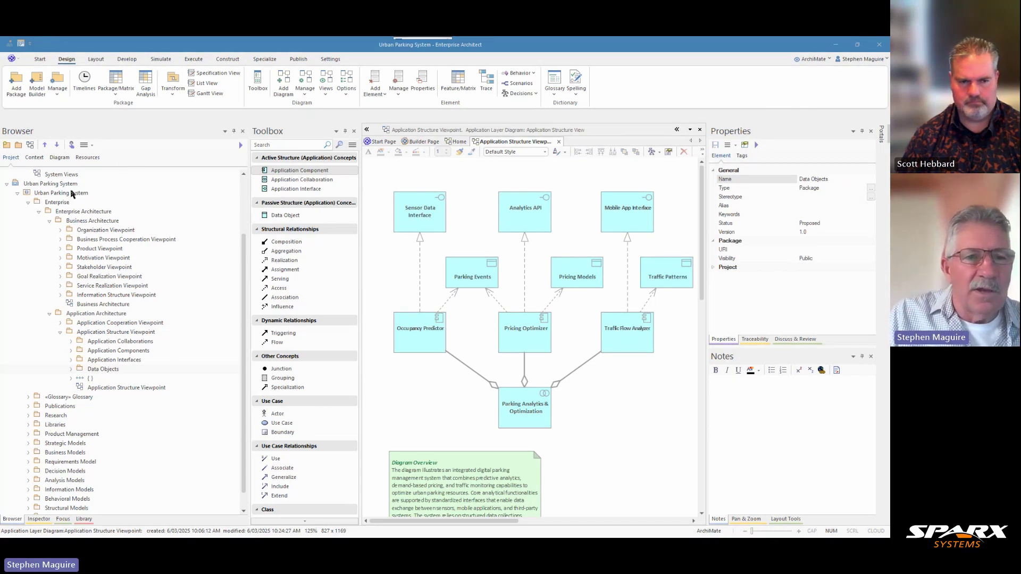
Add the ArchiMate Connector Legend from the Libraries' Legends package to the diagram, placing it beside the Diagram Overview note
{"action": "scroll", "coordinate": [79, 279], "scroll_direction": "down", "scroll_amount": 3}
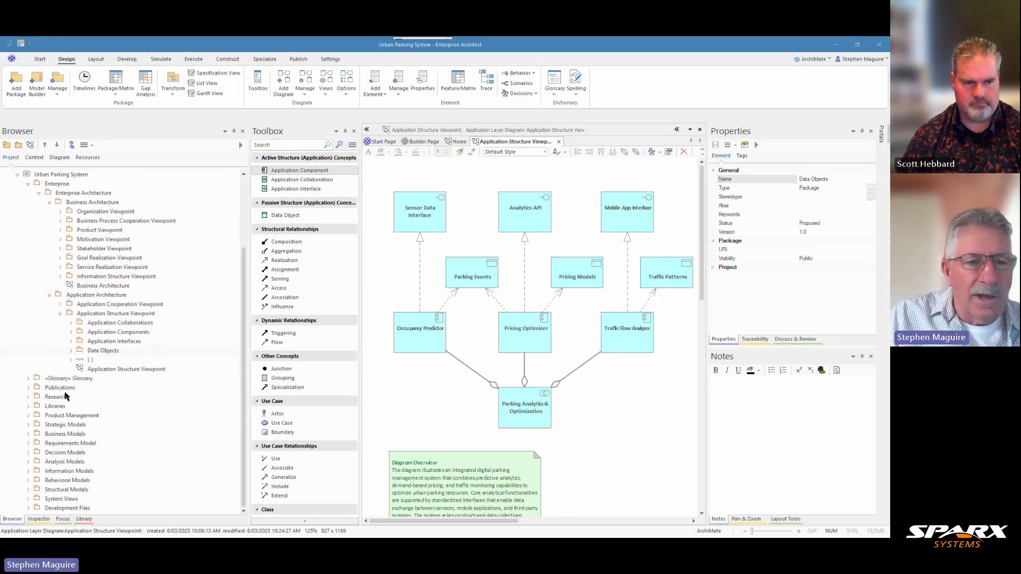
{"action": "left_click", "coordinate": [28, 406]}
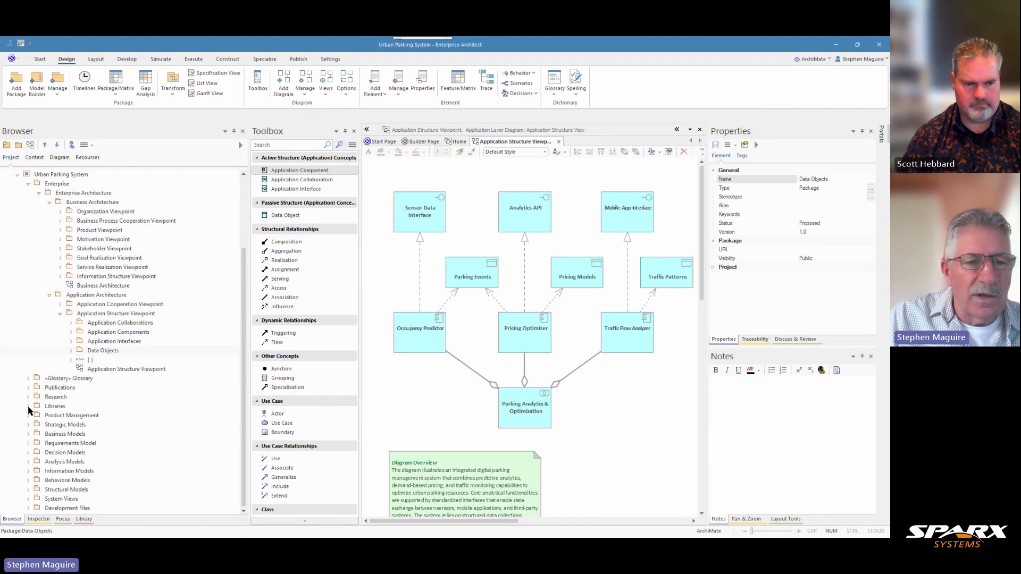
{"action": "left_click", "coordinate": [39, 434]}
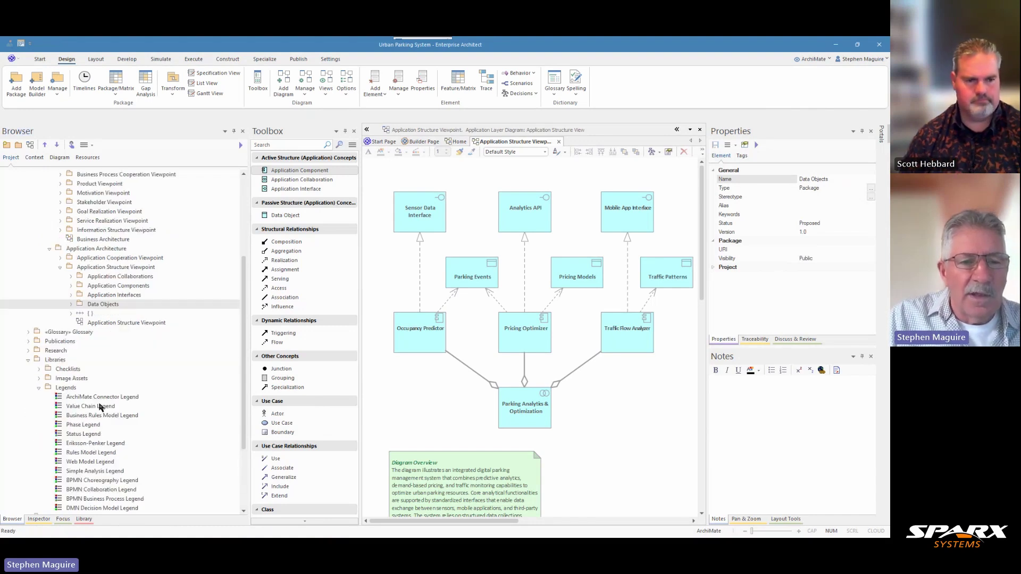
{"action": "left_click", "coordinate": [98, 399]}
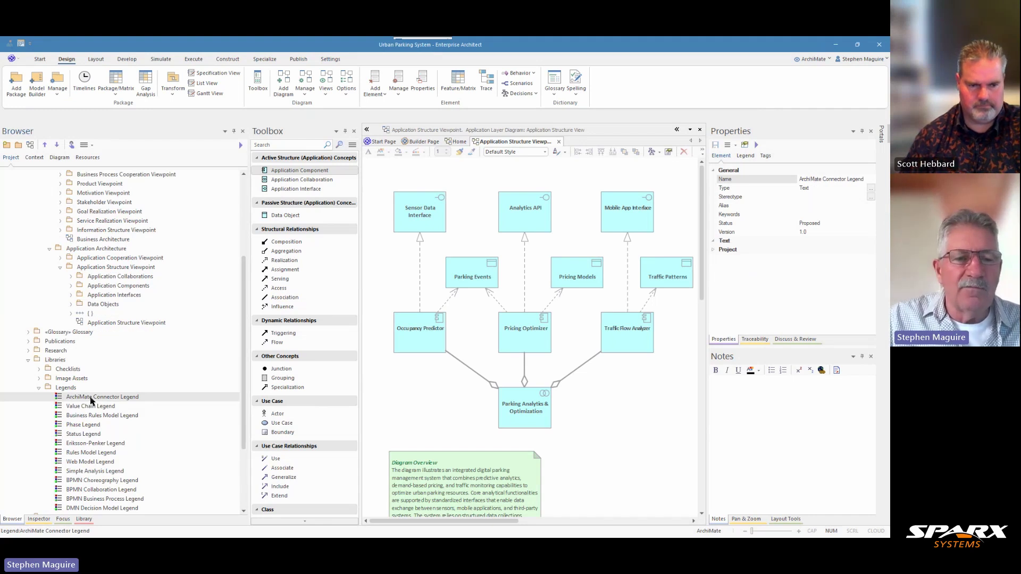
{"action": "mouse_move", "coordinate": [92, 400]}
{"action": "left_mouse_down"}
{"action": "mouse_move", "coordinate": [482, 407]}
{"action": "mouse_move", "coordinate": [596, 466]}
{"action": "left_mouse_up"}
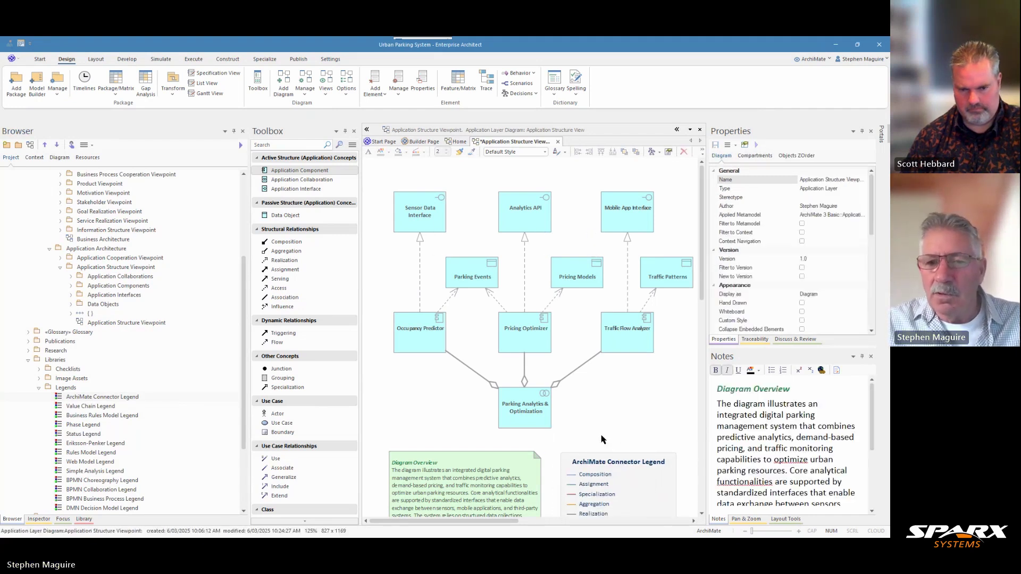
{"action": "left_click", "coordinate": [595, 464]}
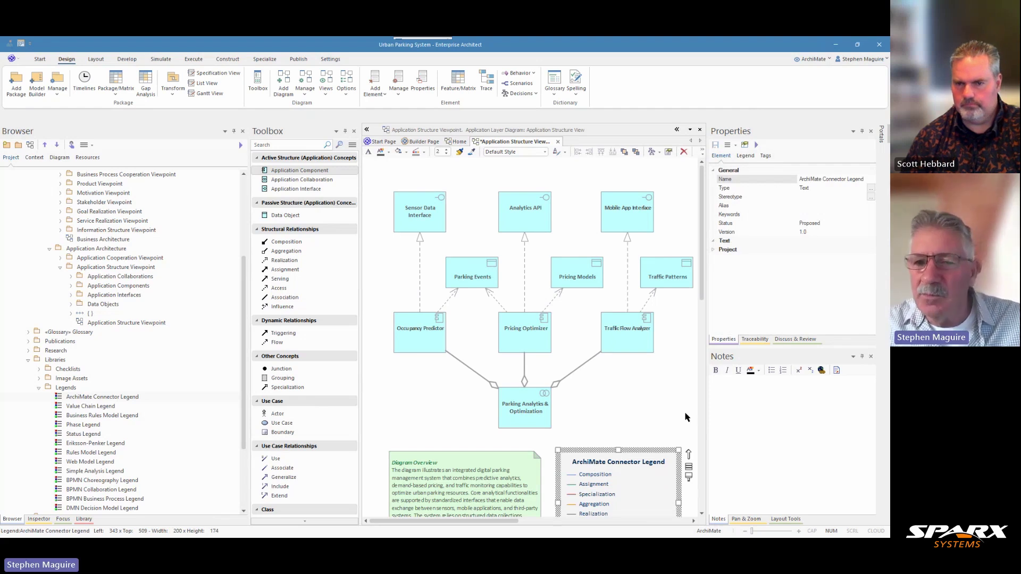
{"action": "left_click_drag", "start_coordinate": [649, 460], "coordinate": [645, 459]}
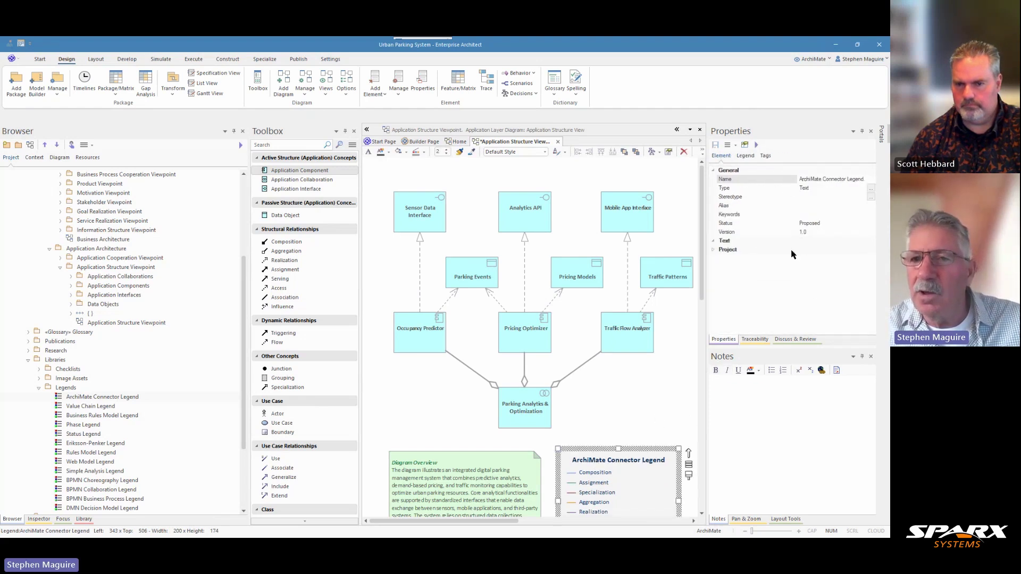
Enable and save automatic coloring for the ArchiMate Connector Legend, and select the connector from Pricing Optimizer to Pricing Models
{"action": "left_click", "coordinate": [747, 155]}
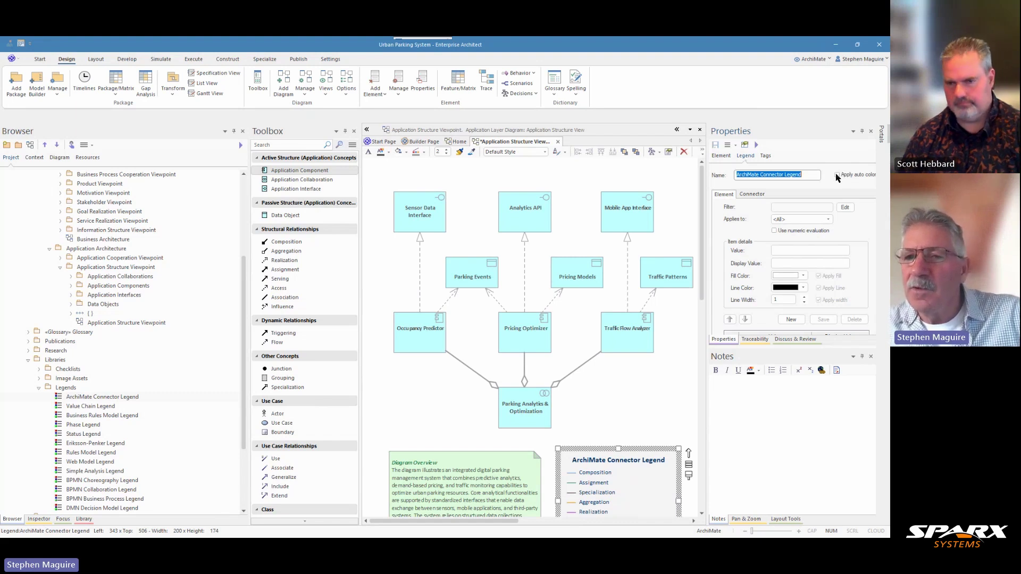
{"action": "left_click", "coordinate": [837, 176]}
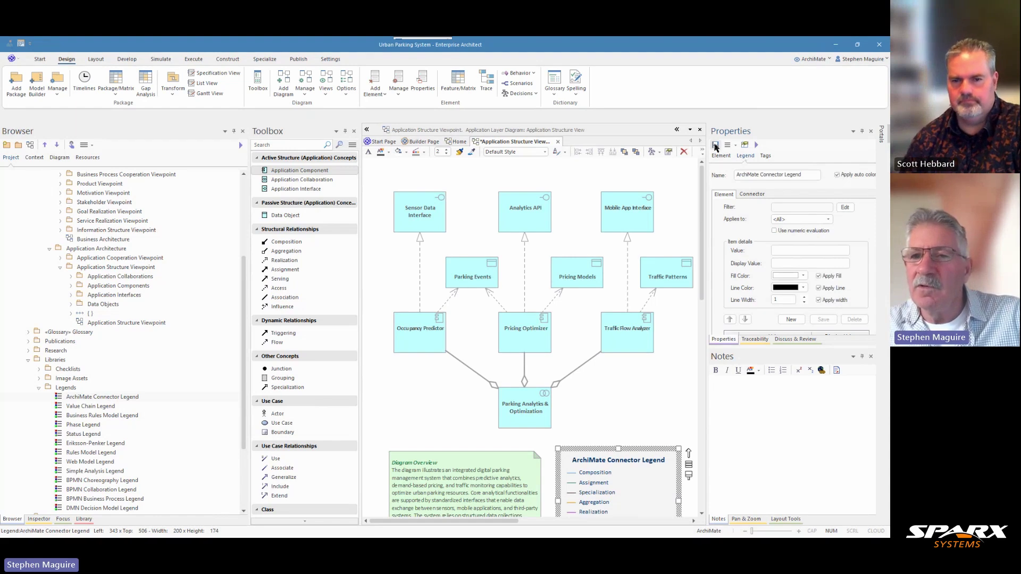
{"action": "left_click", "coordinate": [716, 146]}
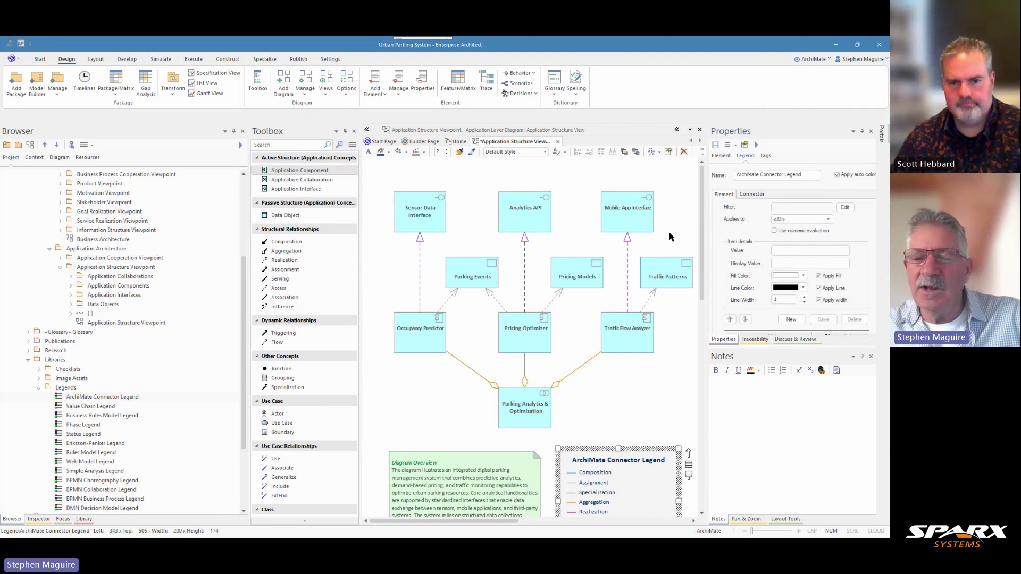
{"action": "left_click", "coordinate": [553, 303]}
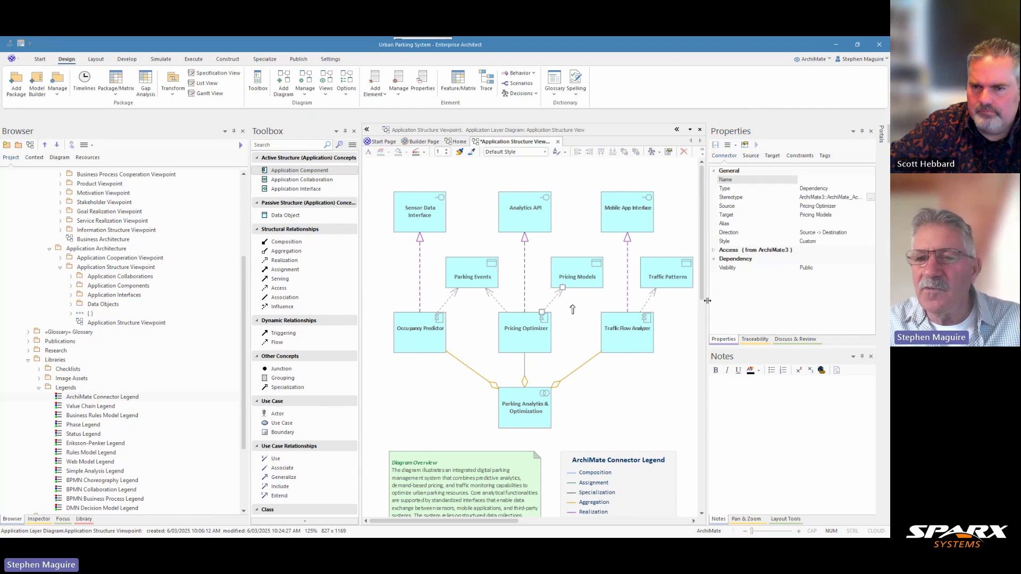
Show the connector items of the ArchiMate Connector Legend, enlarging the Properties window to reach the end of the item list
{"action": "mouse_move", "coordinate": [708, 299]}
{"action": "left_mouse_down"}
{"action": "mouse_move", "coordinate": [696, 299]}
{"action": "mouse_move", "coordinate": [711, 316]}
{"action": "mouse_move", "coordinate": [706, 289]}
{"action": "mouse_move", "coordinate": [707, 318]}
{"action": "left_mouse_up"}
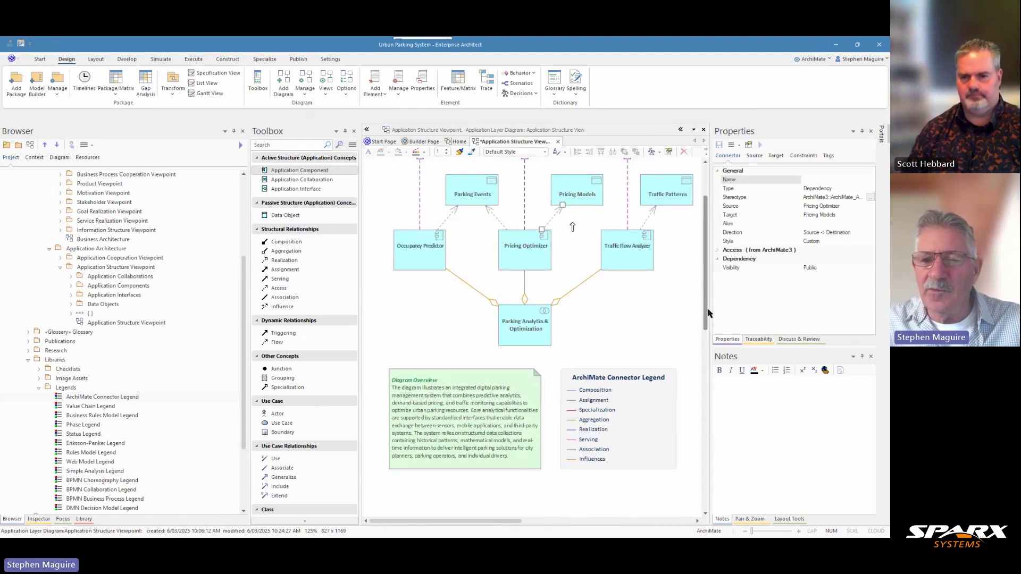
{"action": "left_click", "coordinate": [635, 406]}
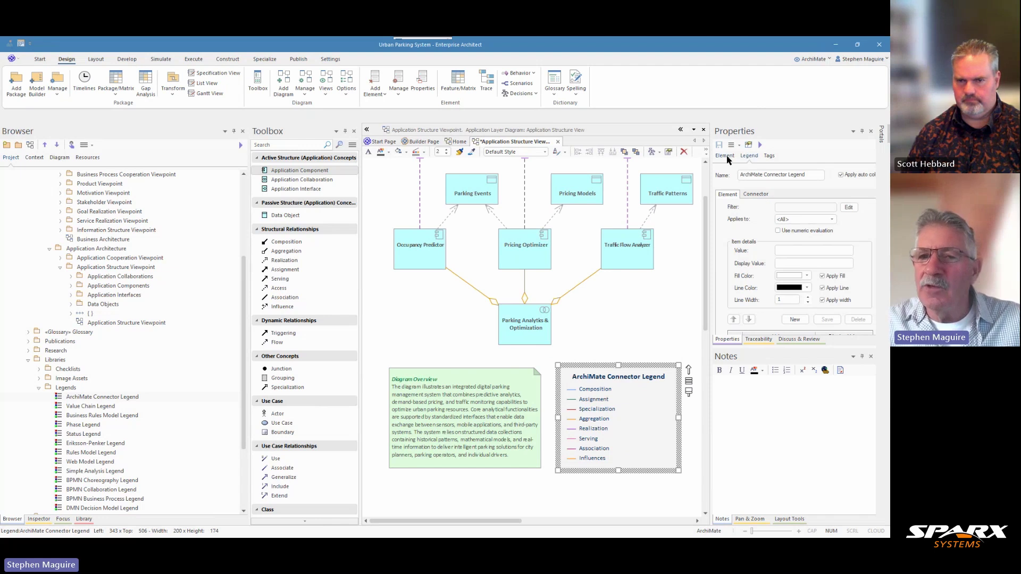
{"action": "left_click", "coordinate": [755, 195]}
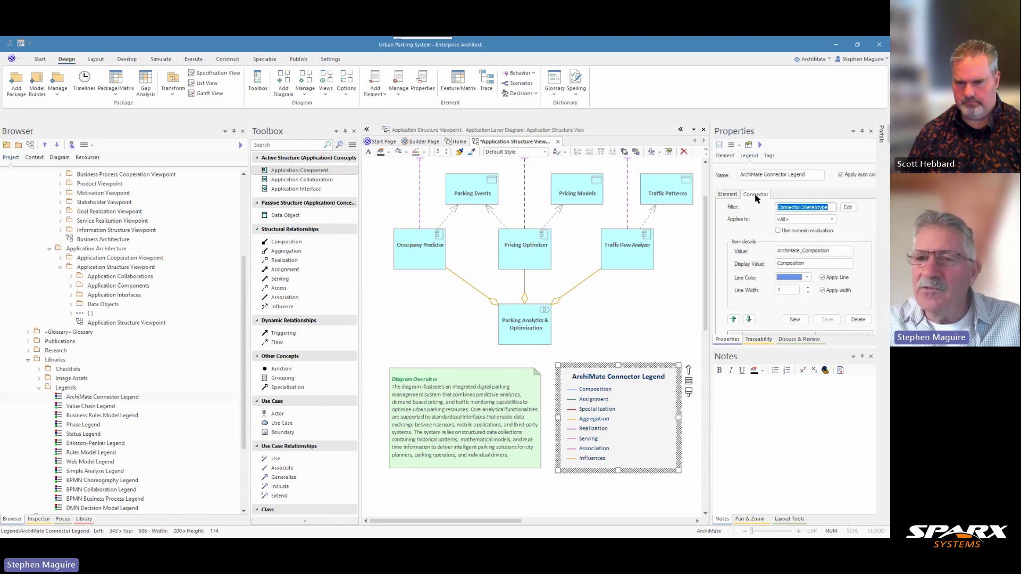
{"action": "left_click_drag", "start_coordinate": [756, 346], "coordinate": [757, 444]}
{"action": "scroll", "coordinate": [803, 358], "scroll_direction": "down", "scroll_amount": 1}
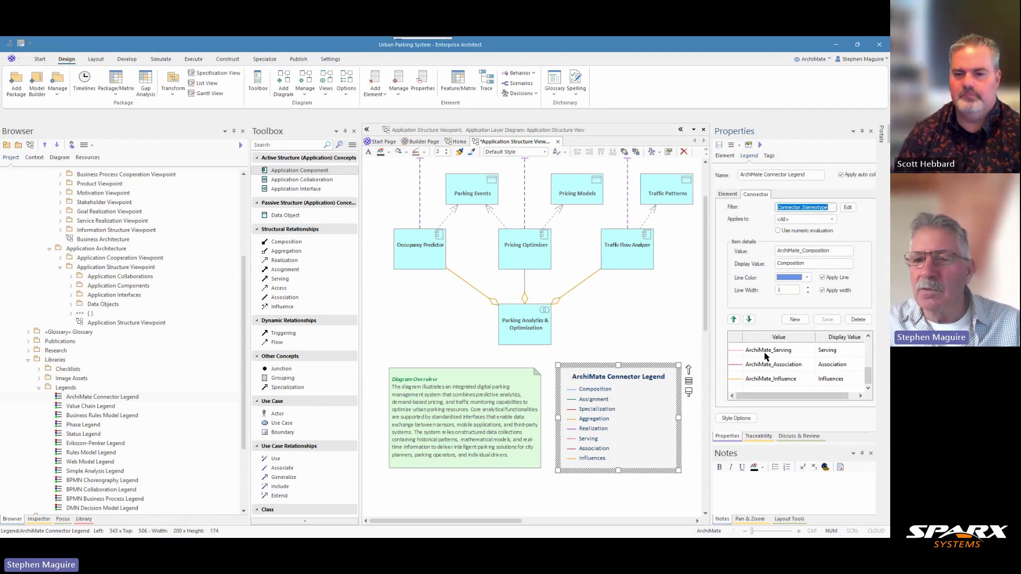
Add and save a connector legend item with value ArchiMate_Access, display value Accesses and a blue line color
{"action": "left_click", "coordinate": [795, 320]}
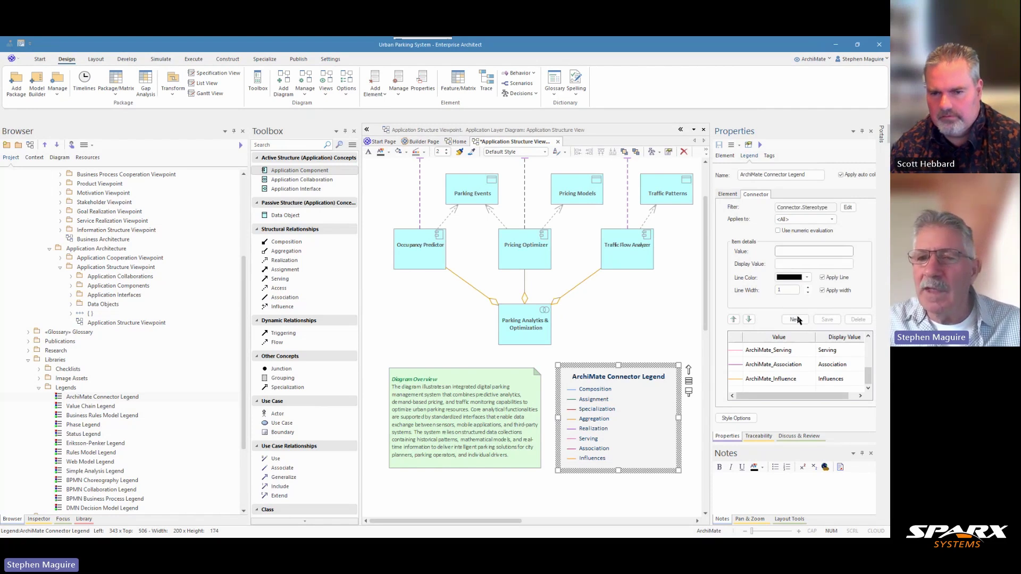
{"action": "type", "text": "ArchiMate_A"}
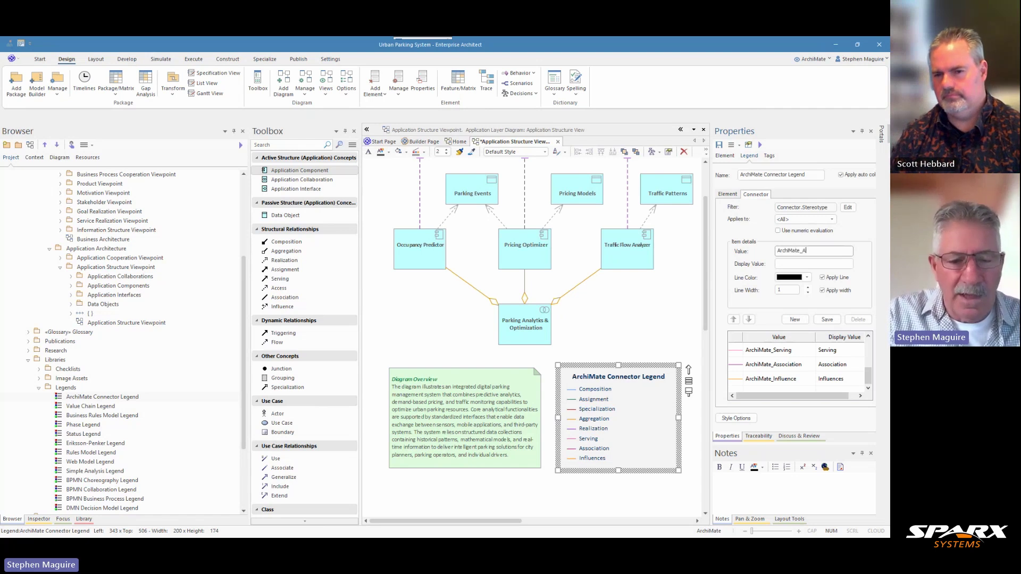
{"action": "type", "text": "ccess"}
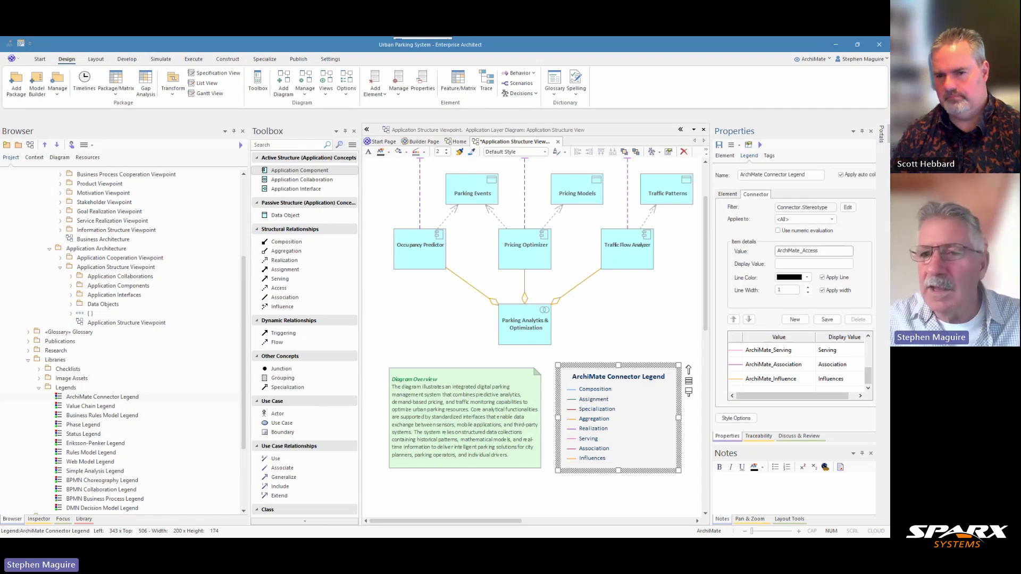
{"action": "left_click", "coordinate": [791, 265]}
{"action": "type", "text": "Acce"}
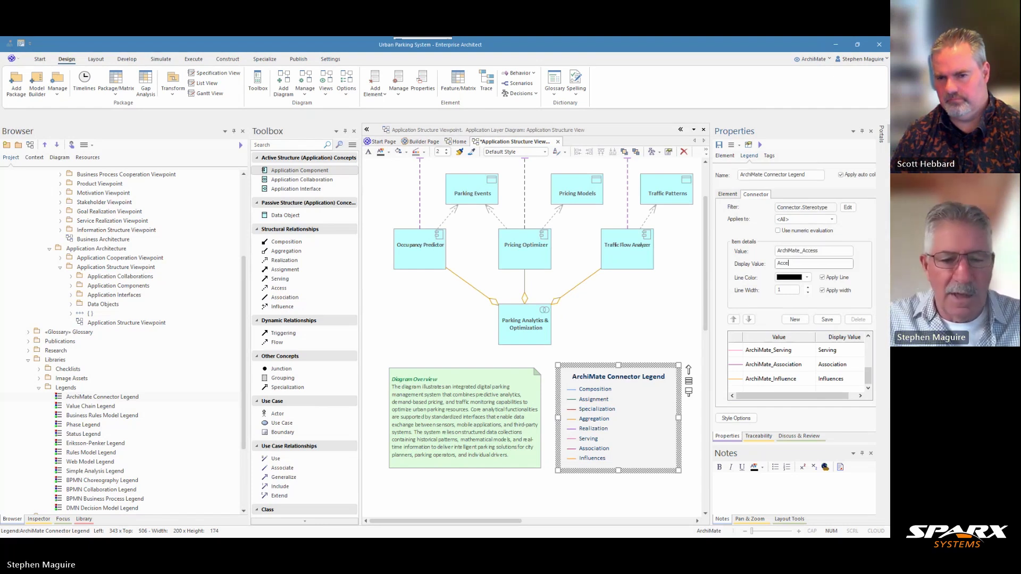
{"action": "type", "text": "sses"}
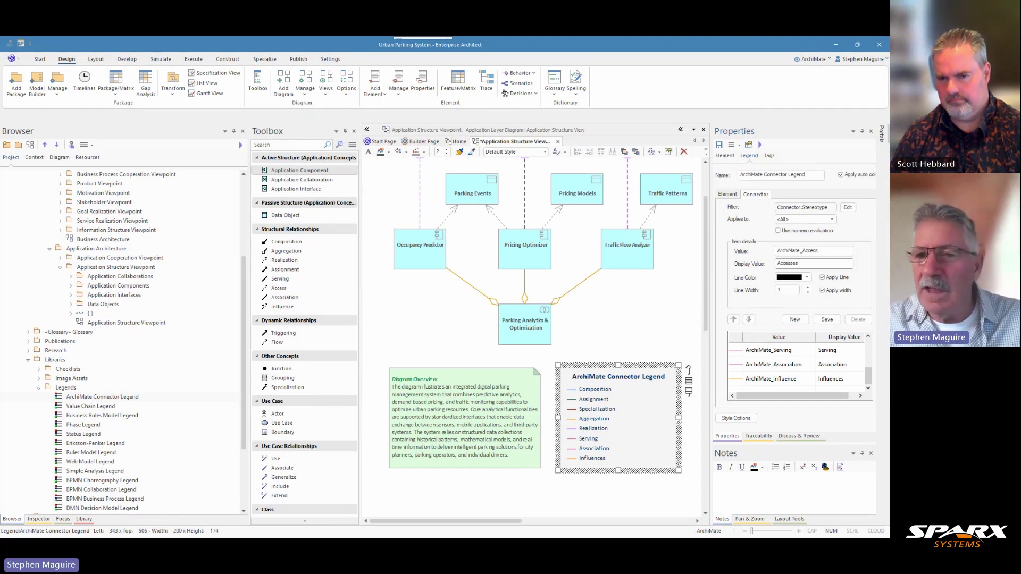
{"action": "left_click", "coordinate": [807, 277]}
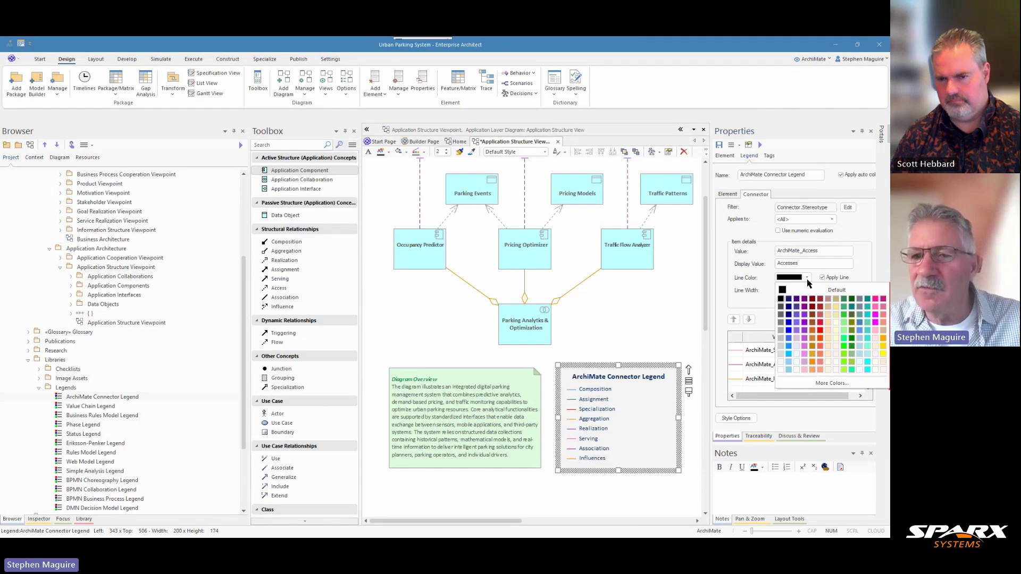
{"action": "left_click", "coordinate": [789, 331]}
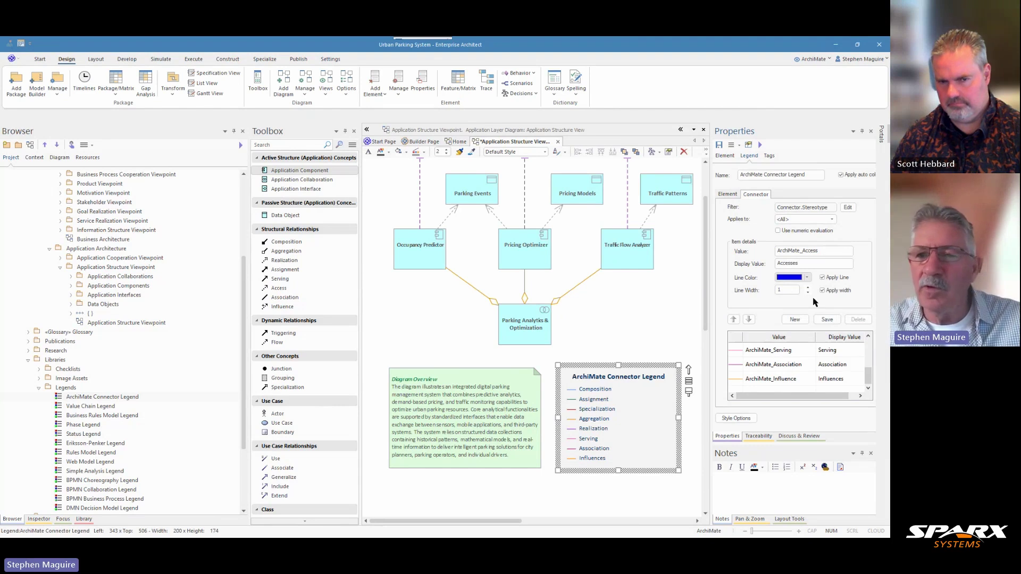
{"action": "left_click", "coordinate": [826, 321]}
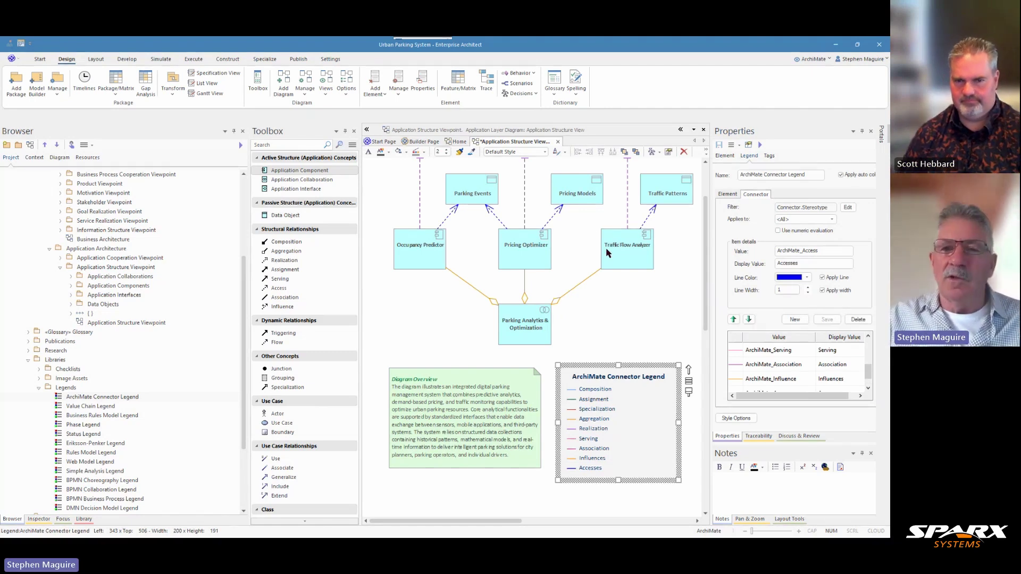
Select the connector between Occupancy Predictor and Parking Analytics & Optimization, examine the manual line styling options, and deselect it
{"action": "left_click", "coordinate": [436, 212]}
{"action": "left_click", "coordinate": [461, 281]}
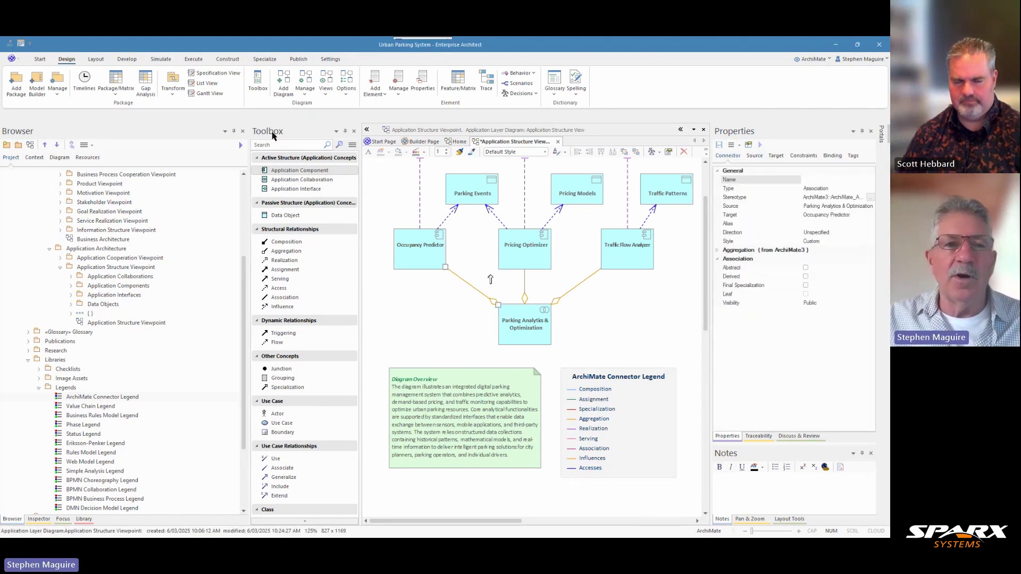
{"action": "left_click", "coordinate": [96, 60]}
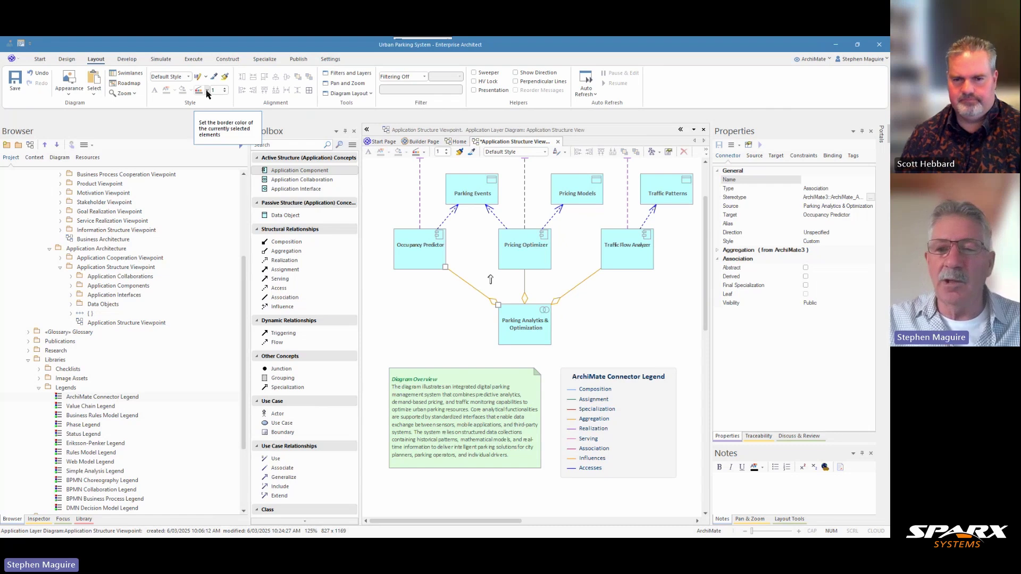
{"action": "left_click", "coordinate": [388, 320]}
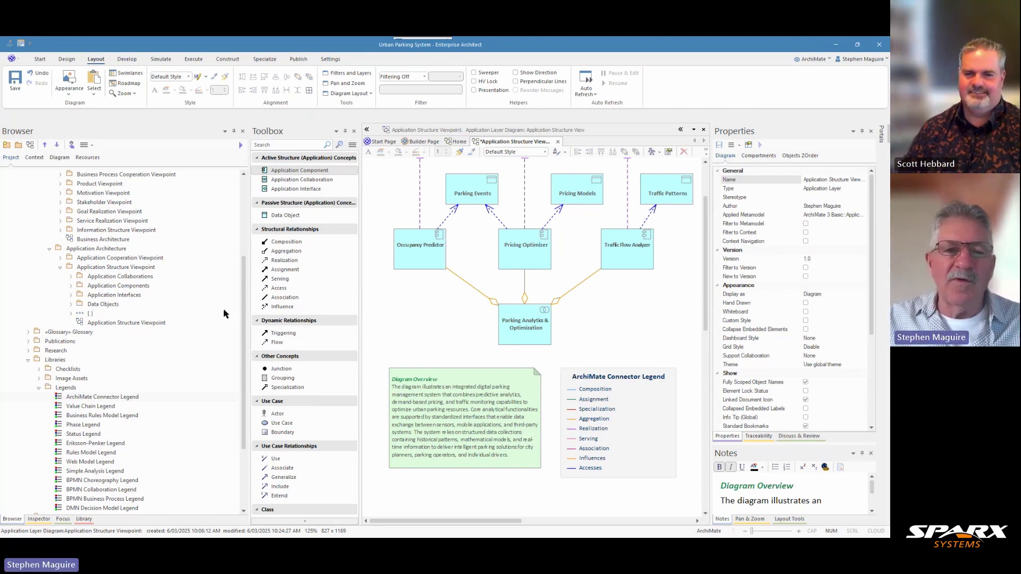
Widen the diagram area, enable the Presentation selection style and try it on the interfaces, Parking Events and Occupancy Predictor
{"action": "left_click_drag", "start_coordinate": [247, 307], "coordinate": [208, 307]}
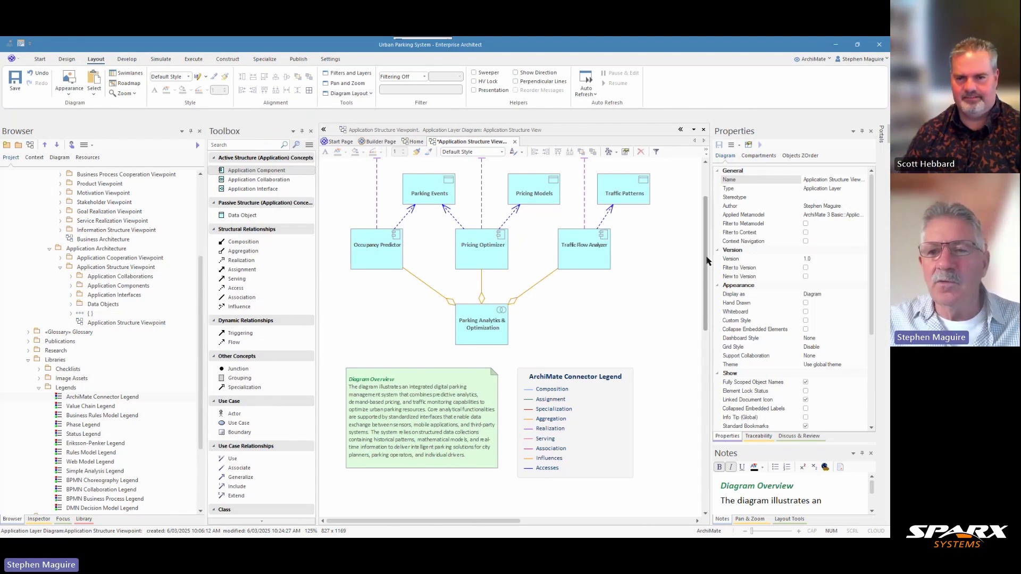
{"action": "left_click_drag", "start_coordinate": [708, 260], "coordinate": [705, 224]}
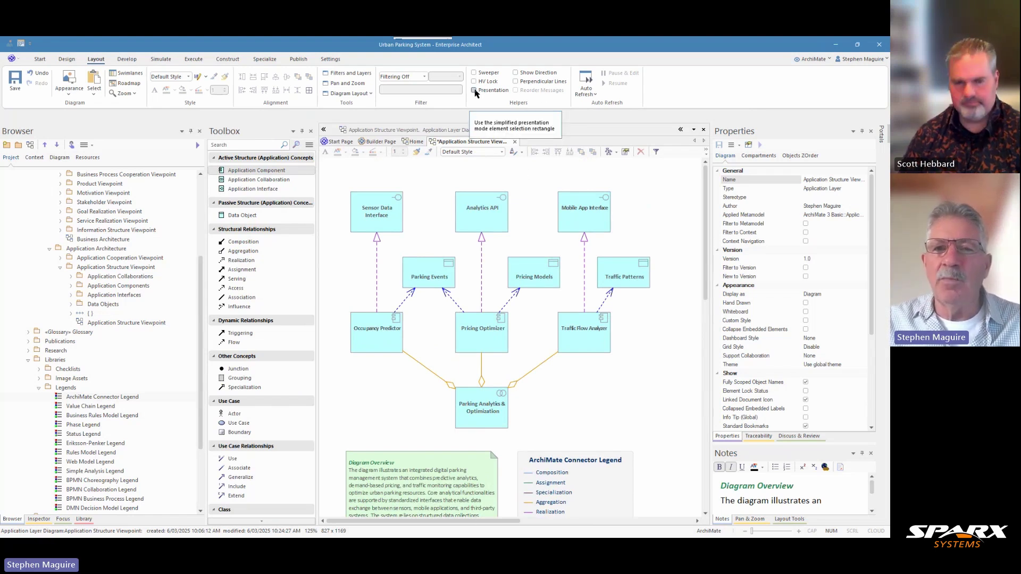
{"action": "left_click", "coordinate": [397, 207]}
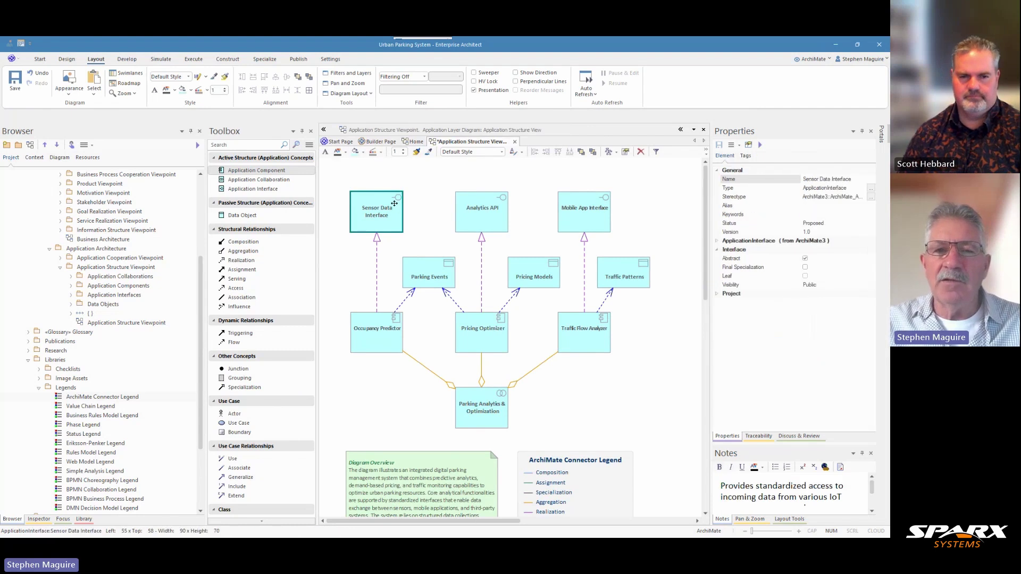
{"action": "left_click", "coordinate": [463, 205]}
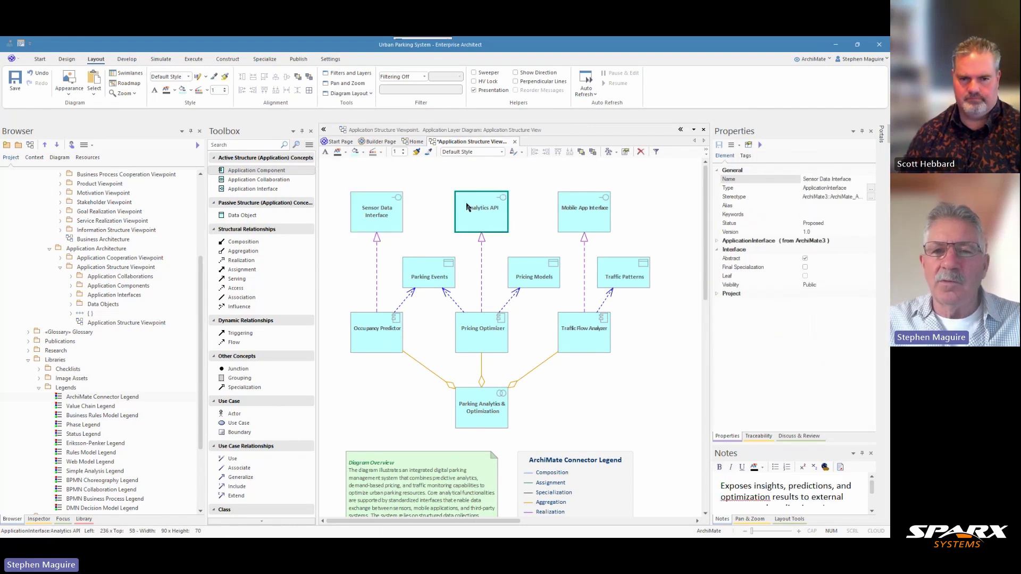
{"action": "left_click", "coordinate": [571, 204]}
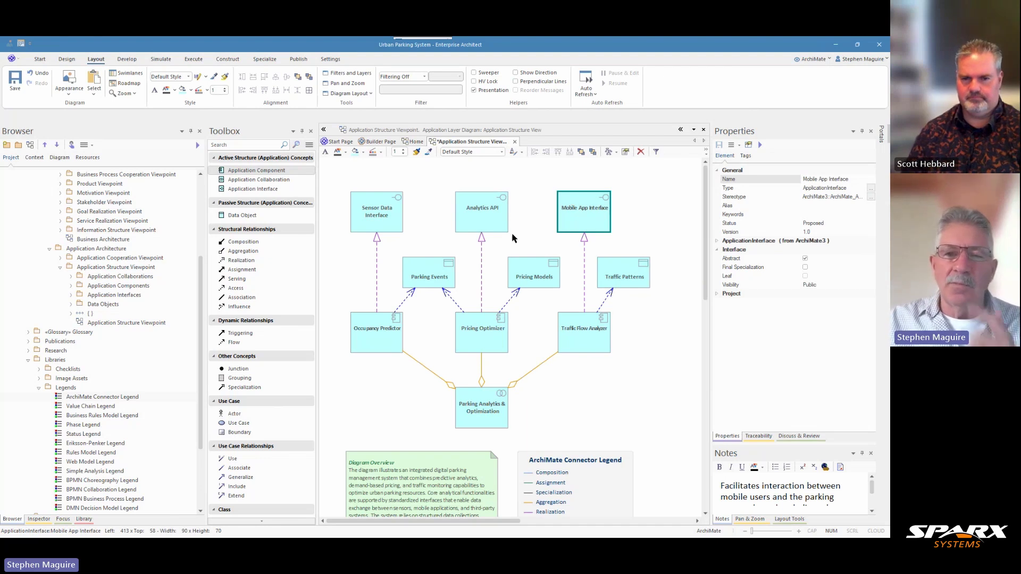
{"action": "left_click", "coordinate": [429, 277]}
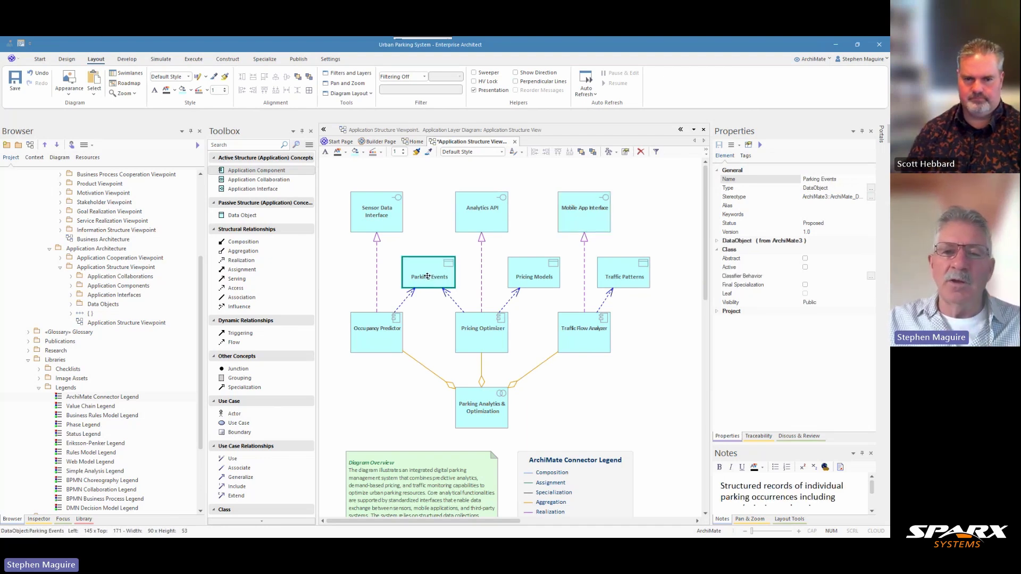
{"action": "left_click", "coordinate": [383, 334]}
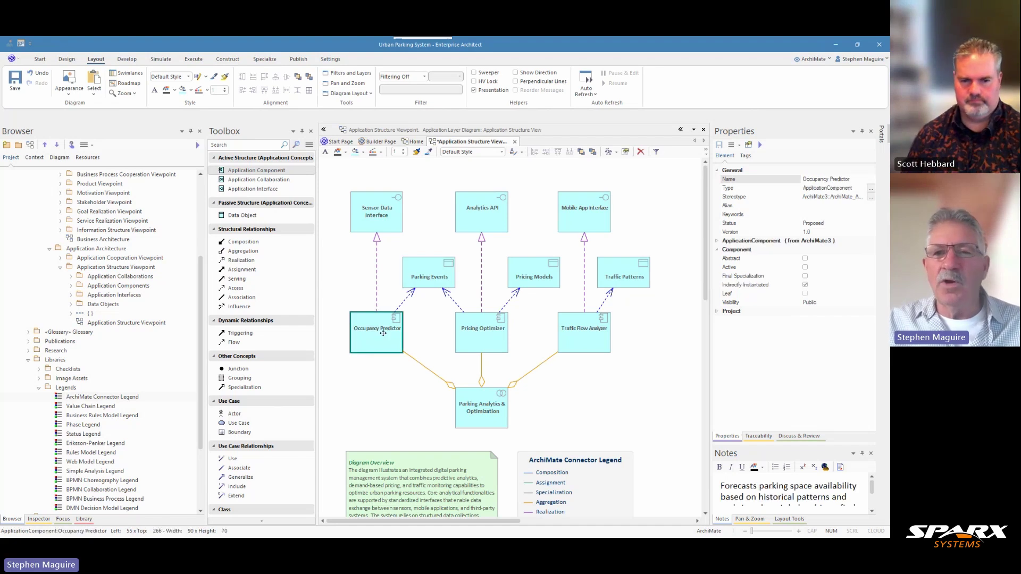
Enable Show Direction, check it on Pricing Optimizer, Parking Events and Pricing Models, and save the diagram
{"action": "left_click", "coordinate": [515, 73]}
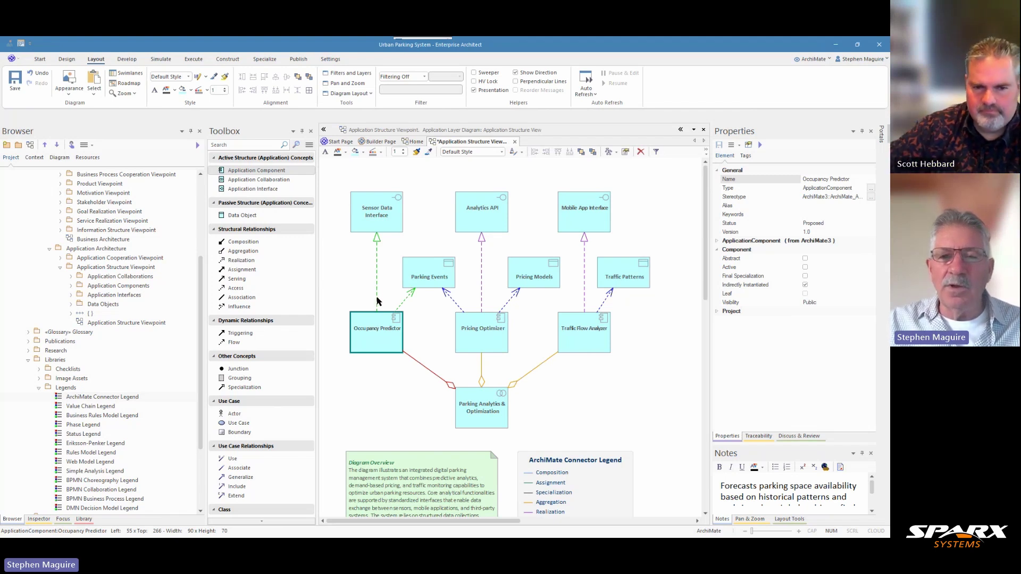
{"action": "left_click", "coordinate": [481, 332]}
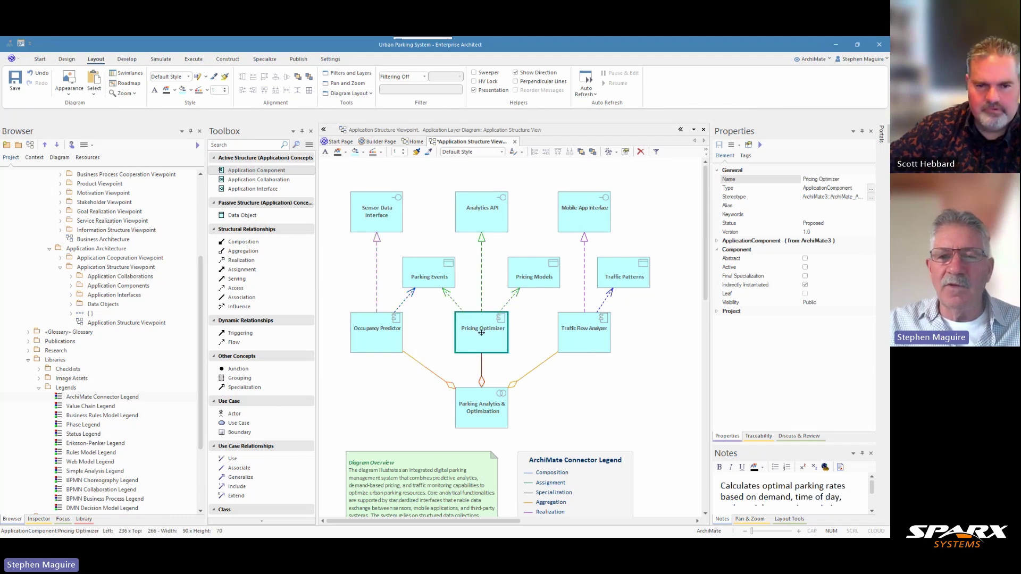
{"action": "left_click", "coordinate": [438, 282]}
{"action": "left_click", "coordinate": [527, 277]}
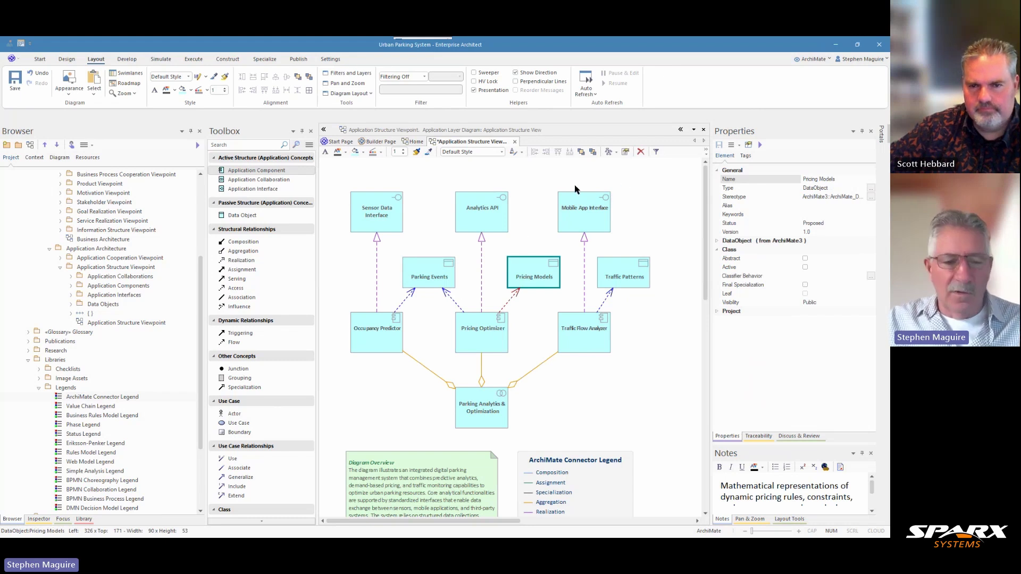
{"action": "key", "text": "ctrl+s"}
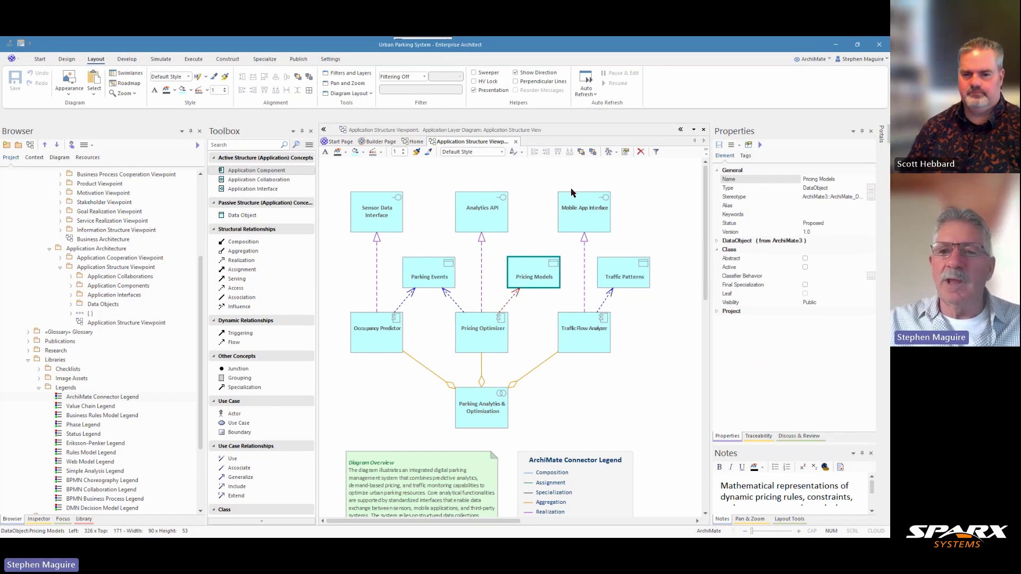
Open the specification view beside the diagram and review the element descriptions, selecting the Pricing Optimizer and Pricing Models entries
{"action": "left_click", "coordinate": [680, 130]}
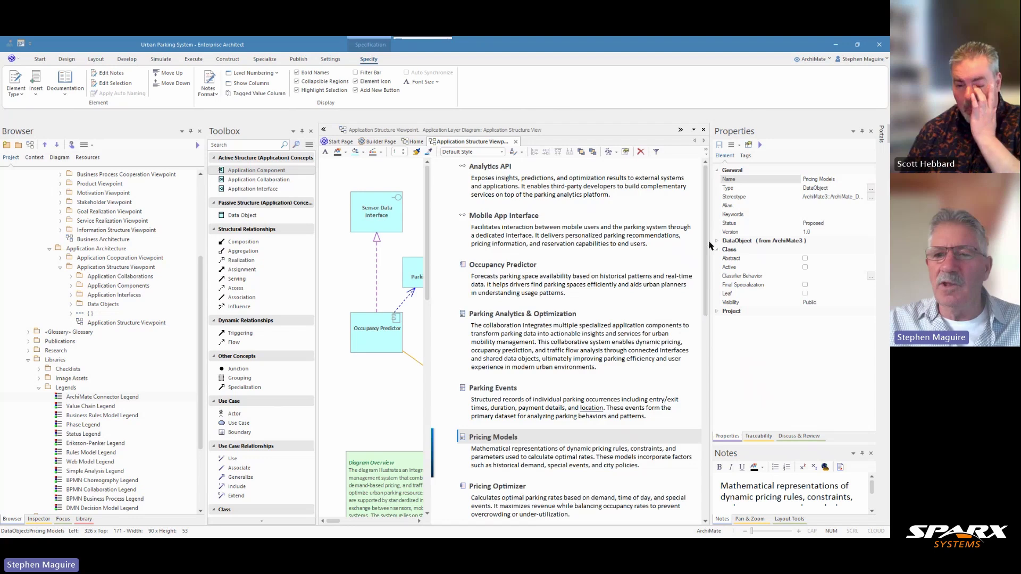
{"action": "scroll", "coordinate": [692, 246], "scroll_direction": "down", "scroll_amount": 5}
{"action": "scroll", "coordinate": [532, 247], "scroll_direction": "up", "scroll_amount": 5}
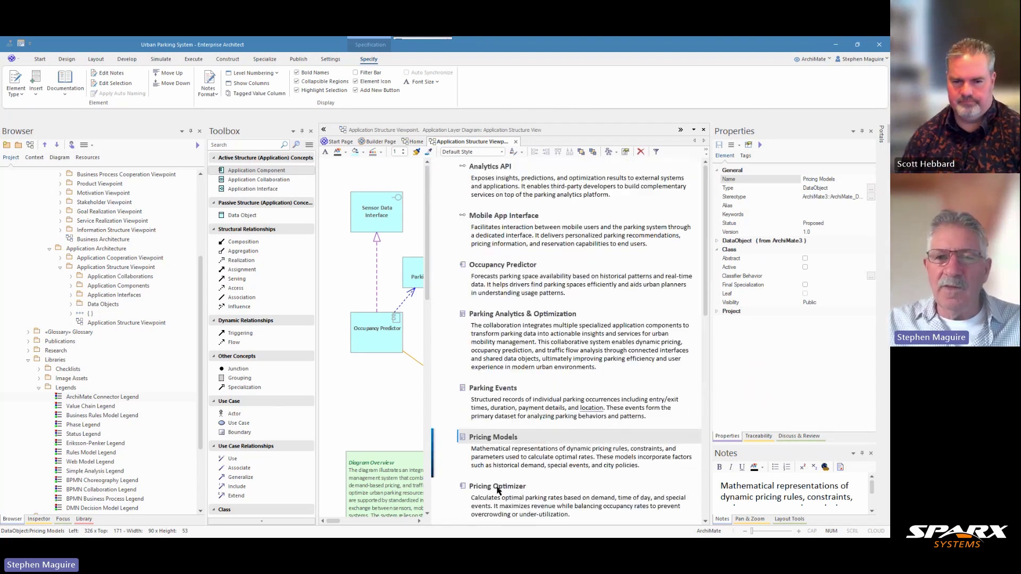
{"action": "left_click", "coordinate": [498, 487]}
{"action": "left_click", "coordinate": [491, 441]}
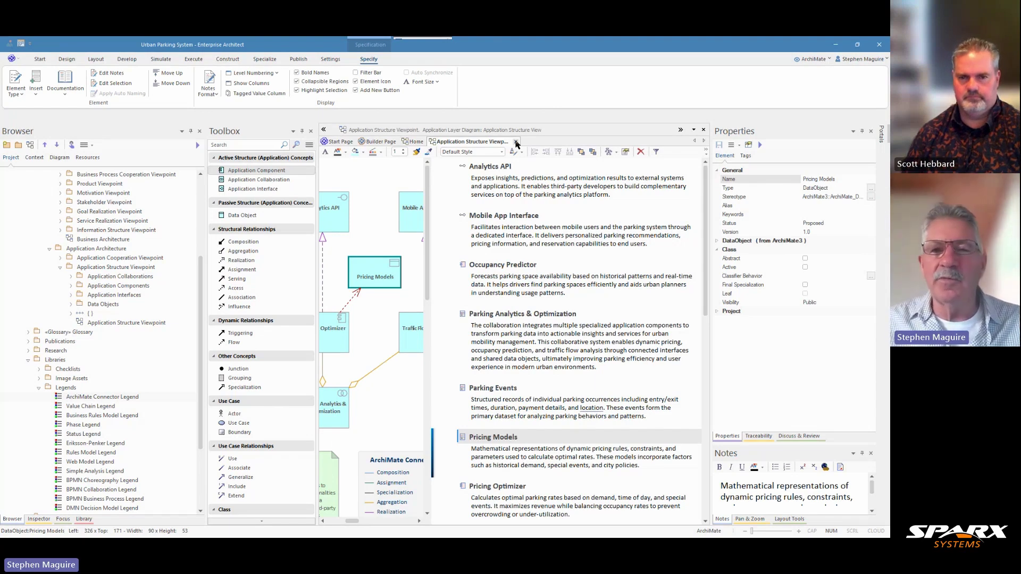
Close the specification view, bring the whole diagram width back into view and enlarge the Notes window for Pricing Models
{"action": "left_click", "coordinate": [680, 131]}
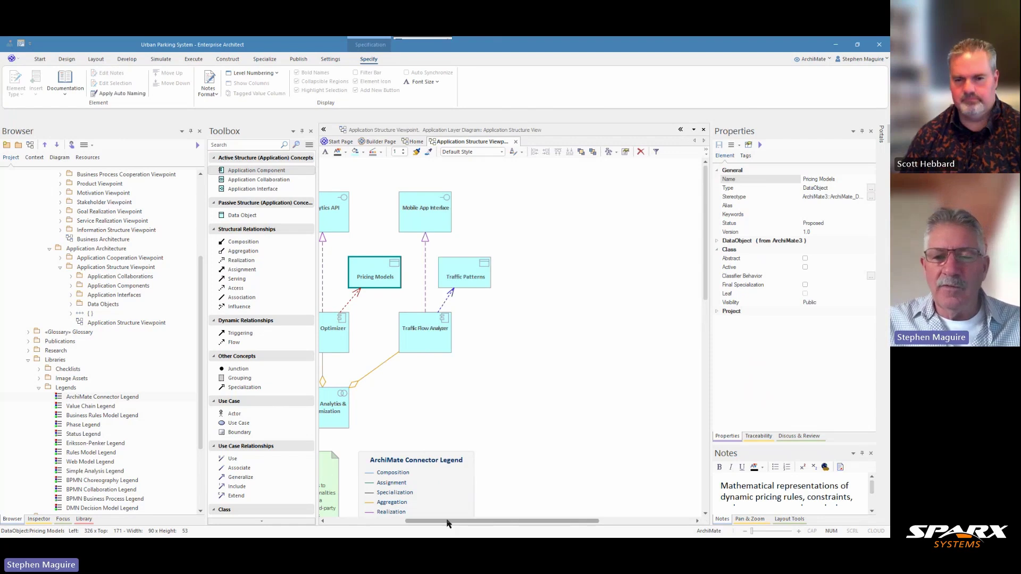
{"action": "left_click_drag", "start_coordinate": [450, 521], "coordinate": [354, 527]}
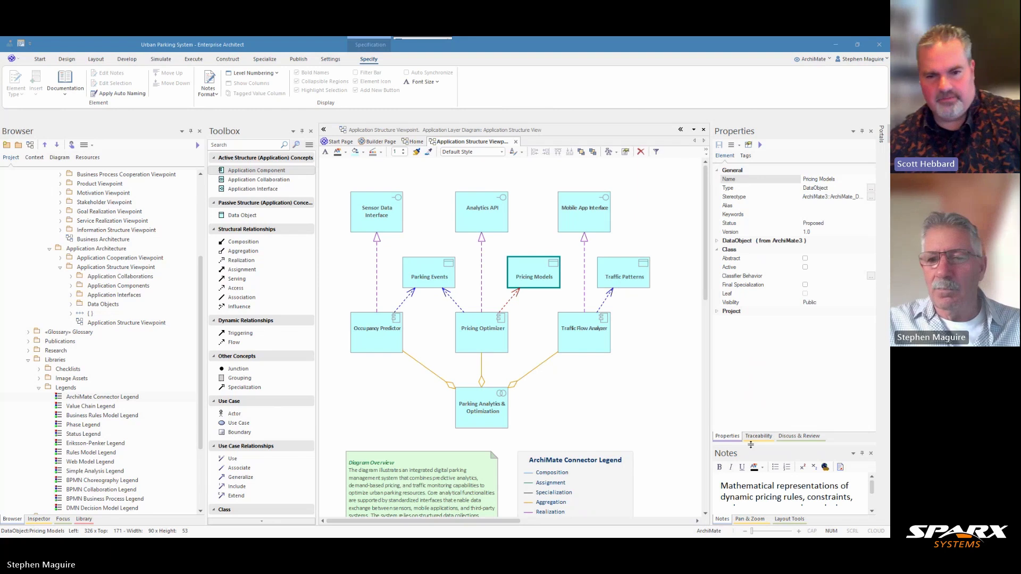
{"action": "left_click_drag", "start_coordinate": [750, 444], "coordinate": [731, 338]}
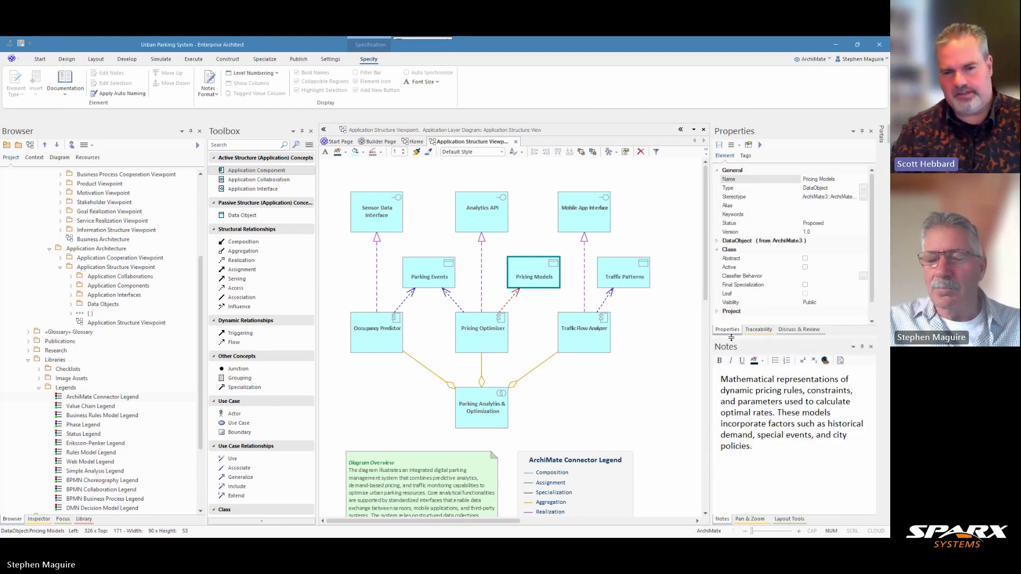